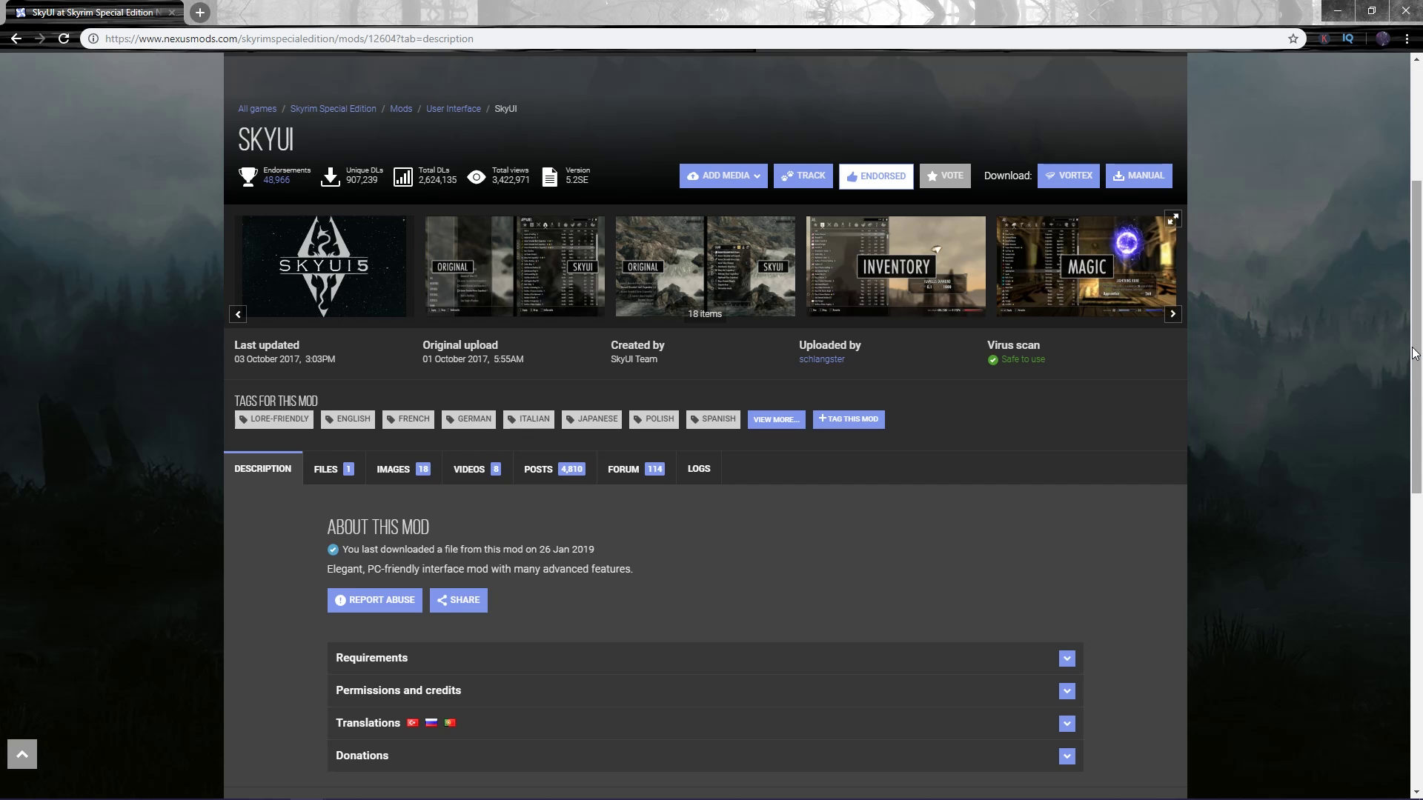
- Review the SkyUI mod page and download the SkyUI_5_2_SE main file through the mod manager
{"action": "scroll", "coordinate": [931, 519], "scroll_direction": "down", "scroll_amount": 3}
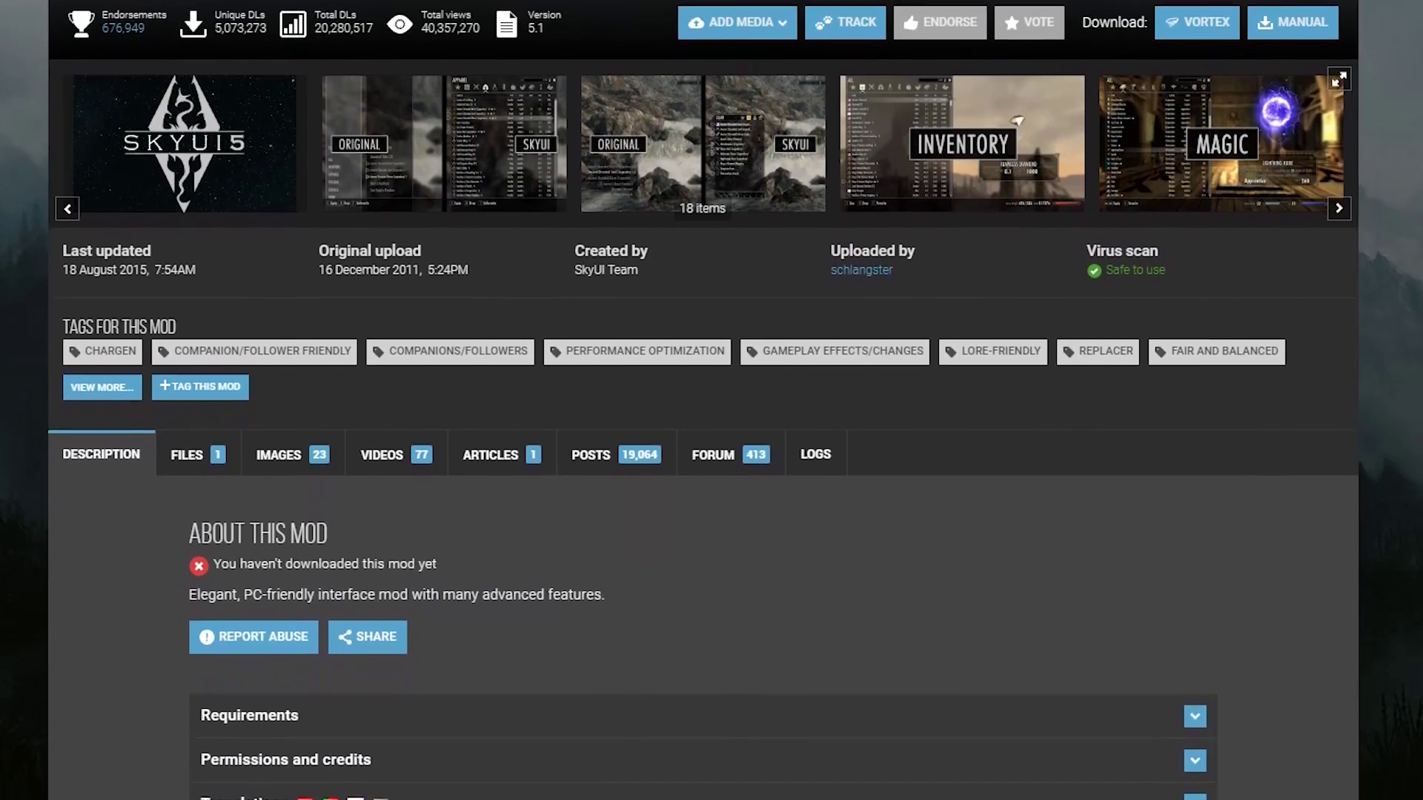
{"action": "scroll", "coordinate": [702, 400], "scroll_direction": "down", "scroll_amount": 4}
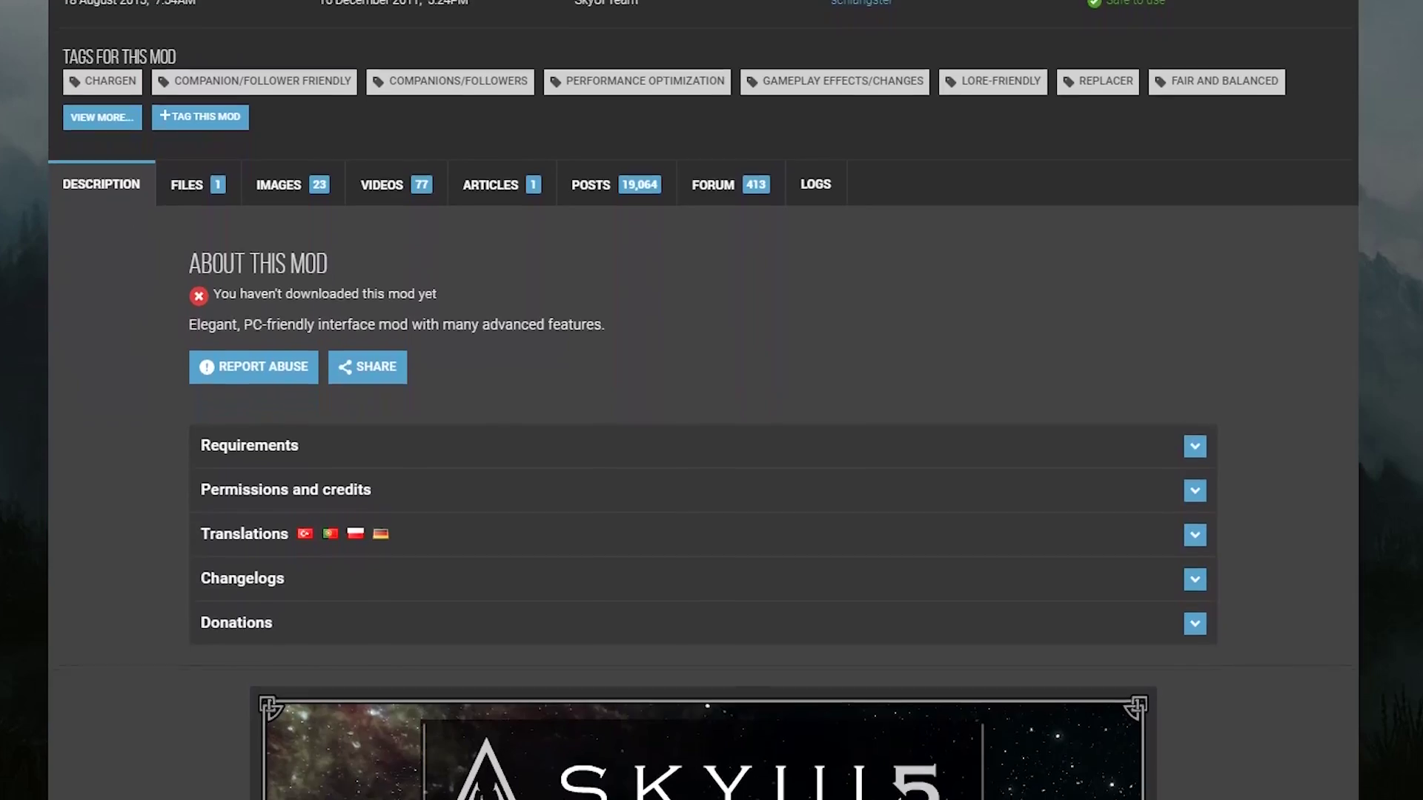
{"action": "scroll", "coordinate": [703, 400], "scroll_direction": "down", "scroll_amount": 4}
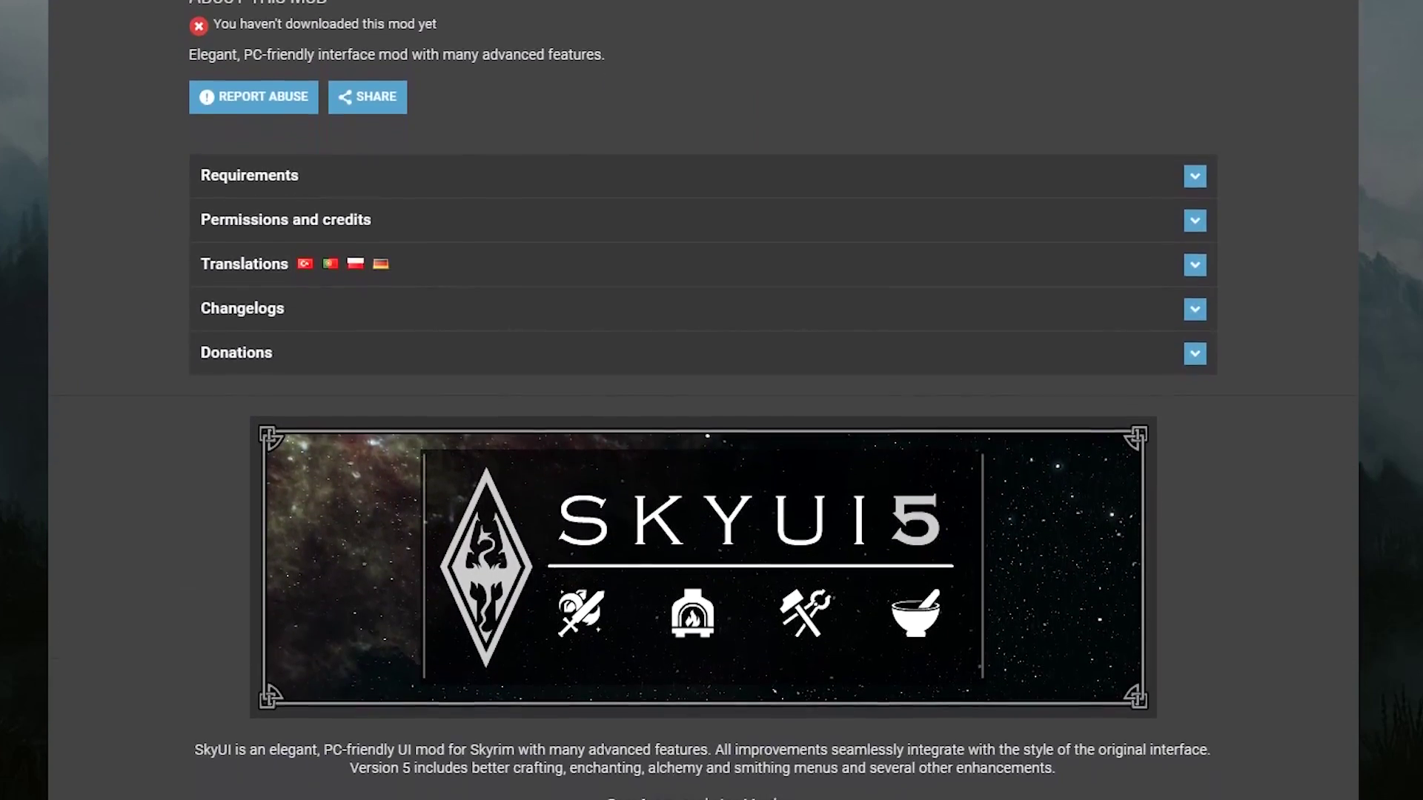
{"action": "scroll", "coordinate": [702, 400], "scroll_direction": "down", "scroll_amount": 3}
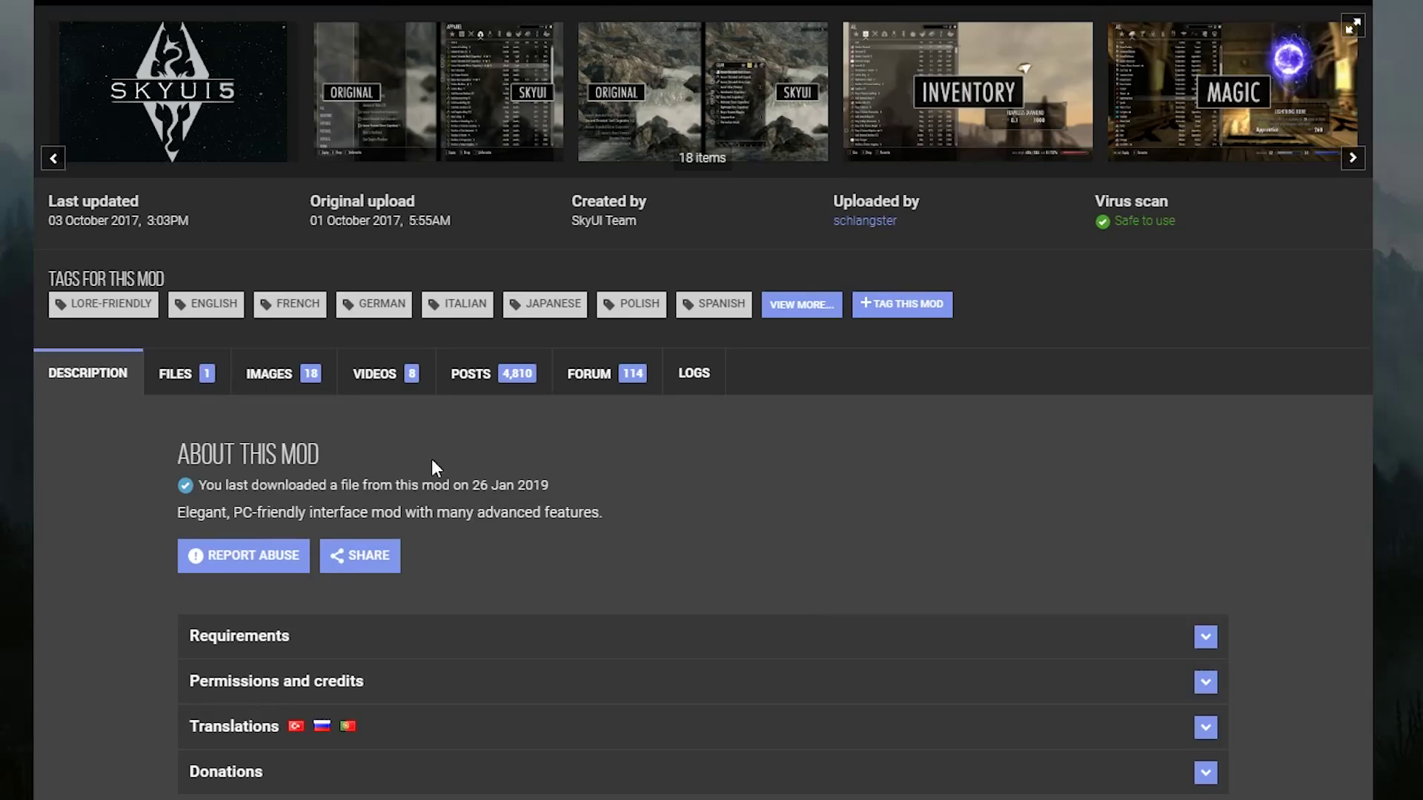
{"action": "left_click", "coordinate": [194, 380]}
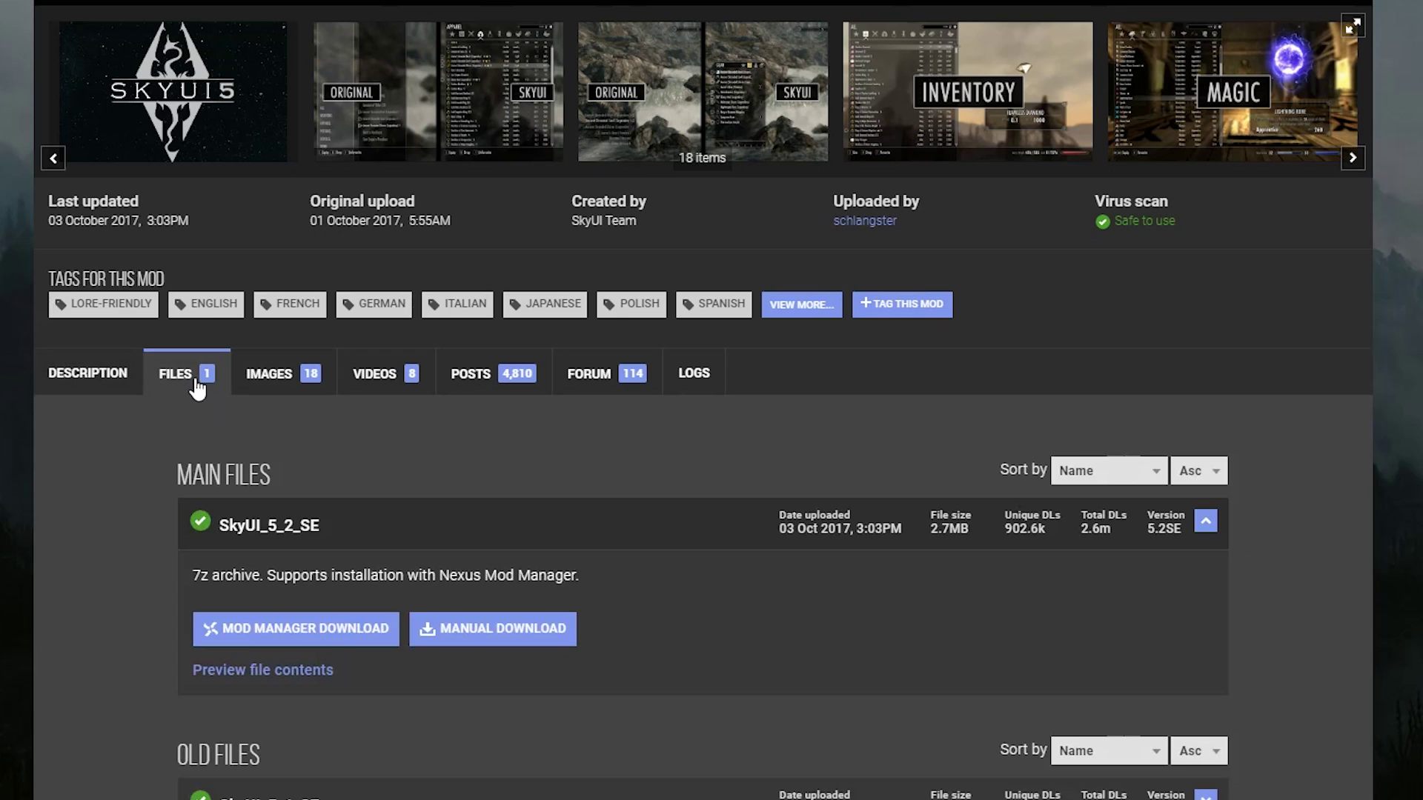
{"action": "left_click", "coordinate": [296, 628]}
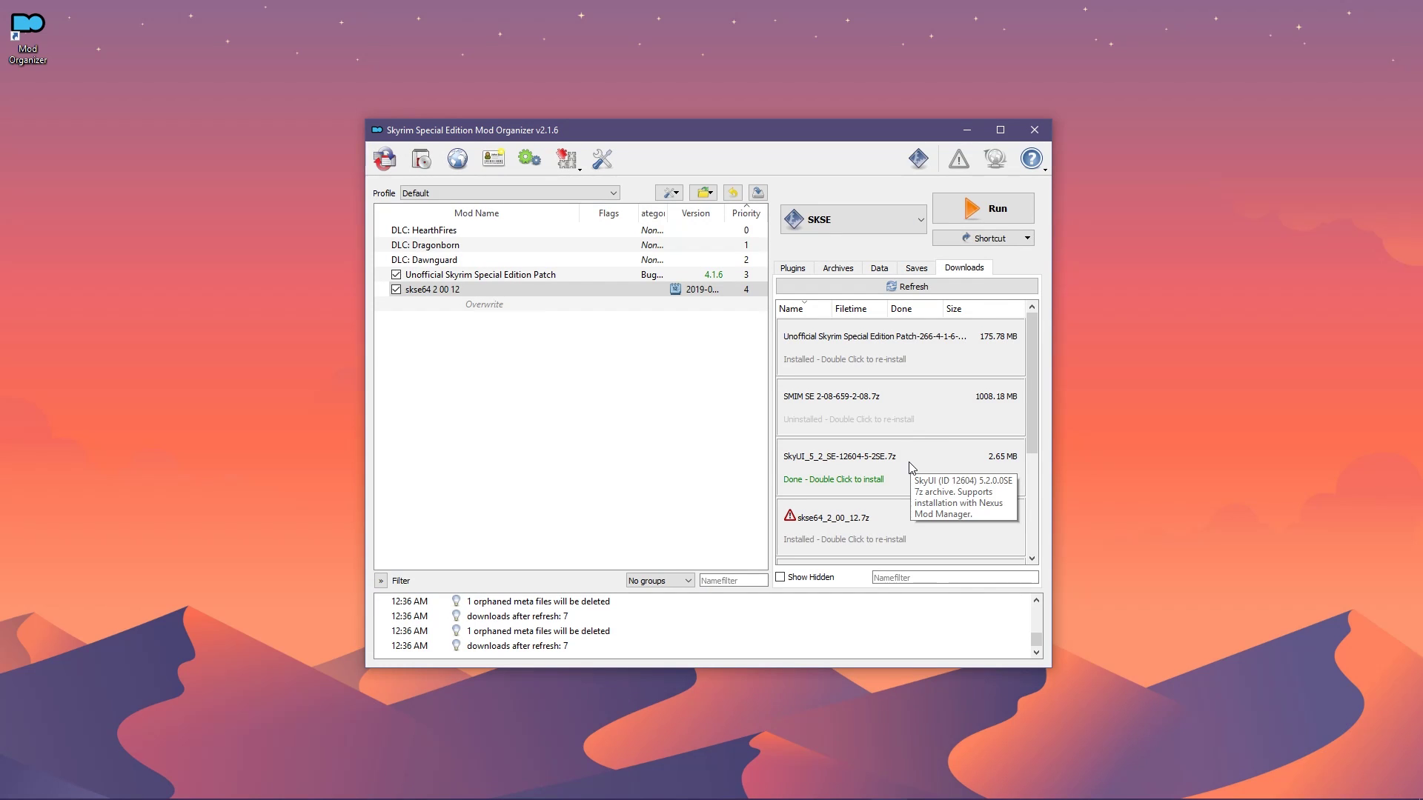
- Switch to Mod Organizer, install the SkyUI_5_2_SE archive under the name SkyUI, and enable it in the mod list
{"action": "double_click", "coordinate": [911, 467]}
{"action": "left_click", "coordinate": [700, 418]}
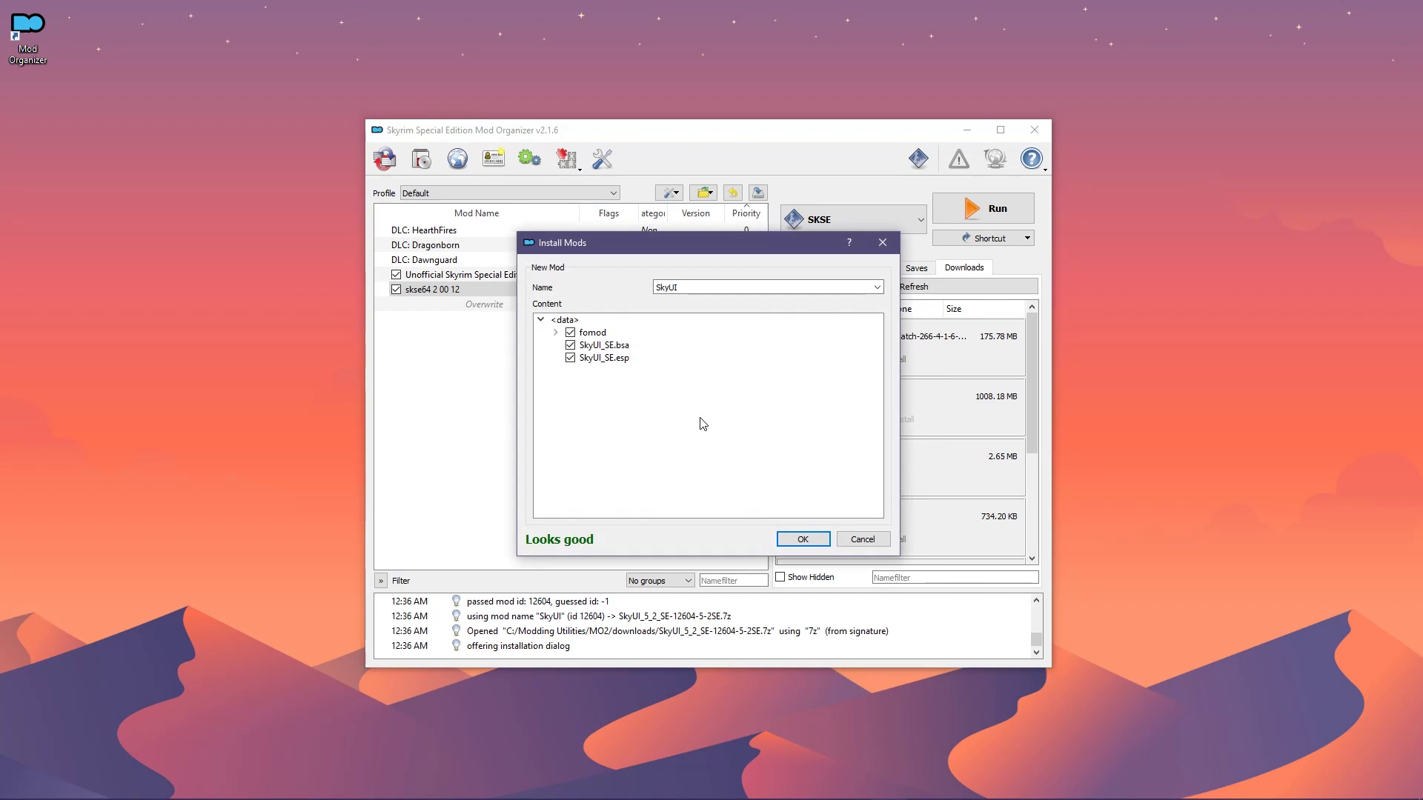
{"action": "left_click", "coordinate": [802, 538]}
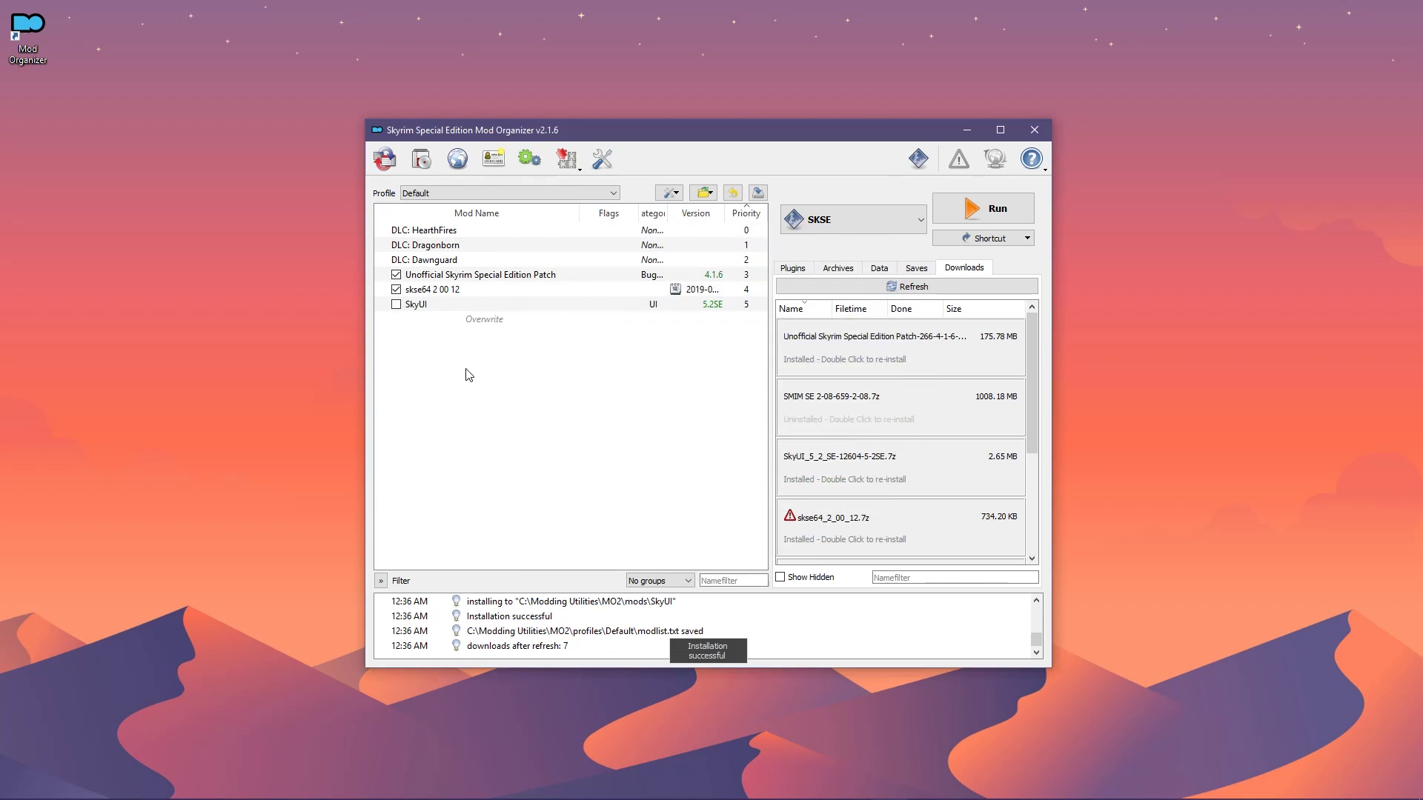
{"action": "left_click", "coordinate": [396, 305]}
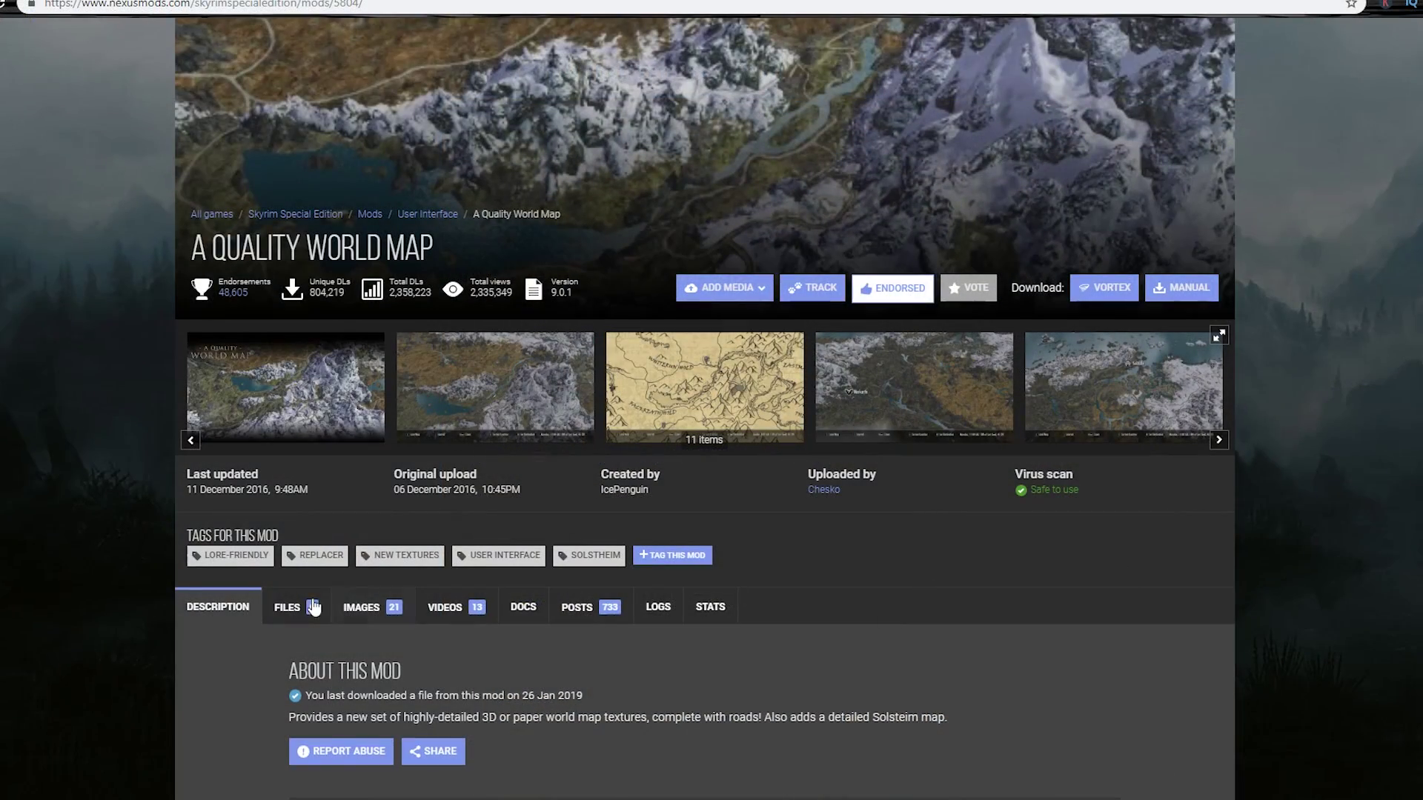
- On the A Quality World Map page on Nexus Mods, download 9.0.1 Vivid with Stone Roads through the mod manager
{"action": "left_click", "coordinate": [314, 607]}
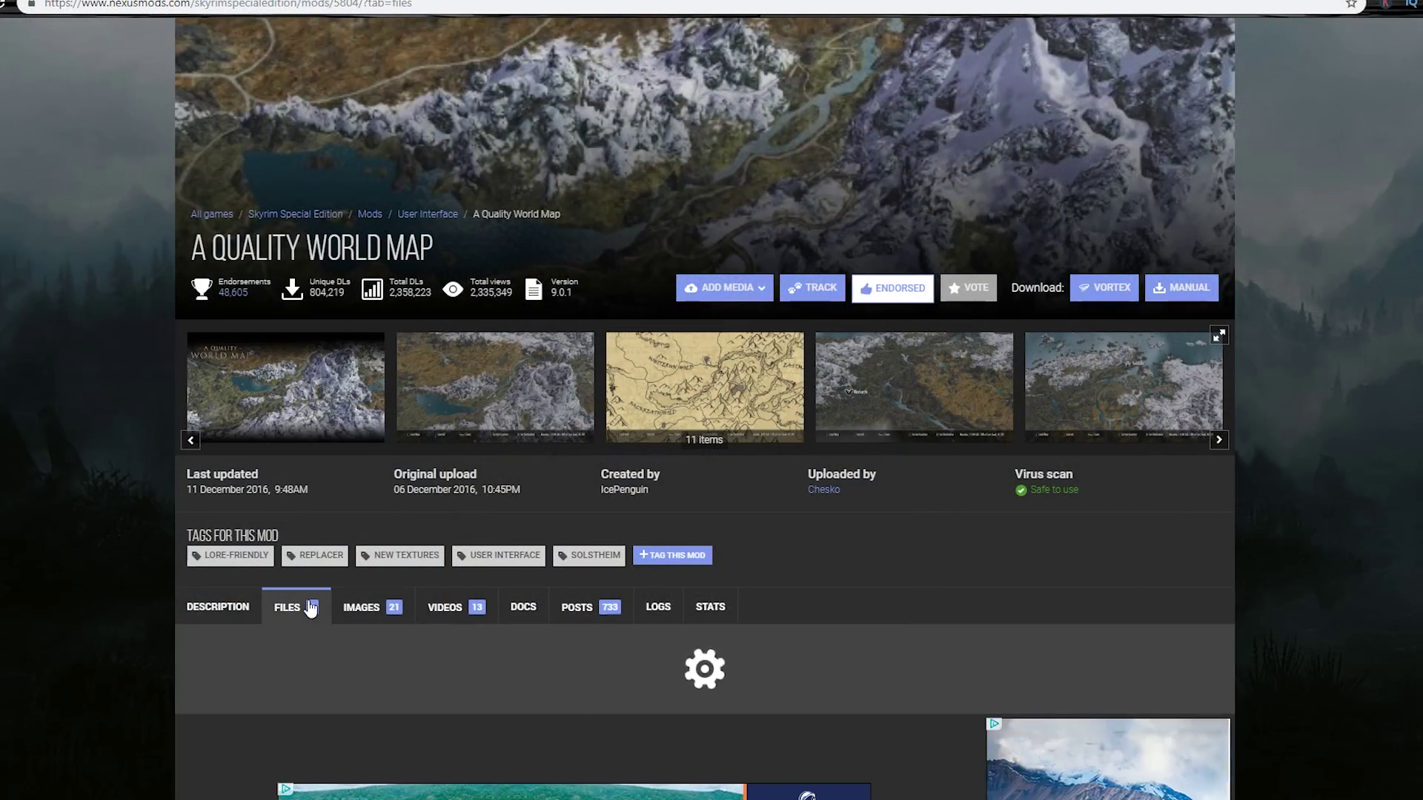
{"action": "scroll", "coordinate": [314, 607], "scroll_direction": "down", "scroll_amount": 3}
{"action": "scroll", "coordinate": [704, 407], "scroll_direction": "down", "scroll_amount": 7}
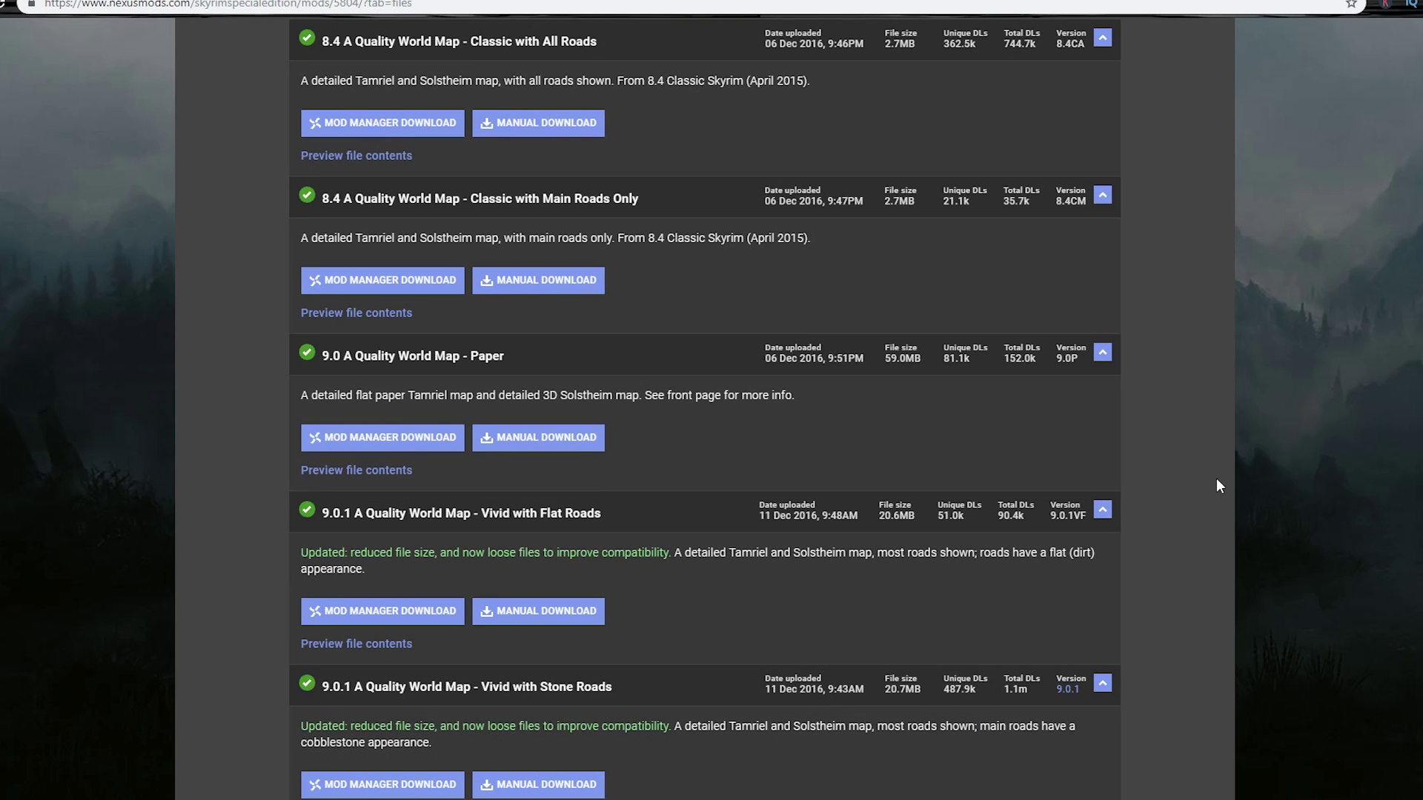
{"action": "left_click", "coordinate": [361, 786]}
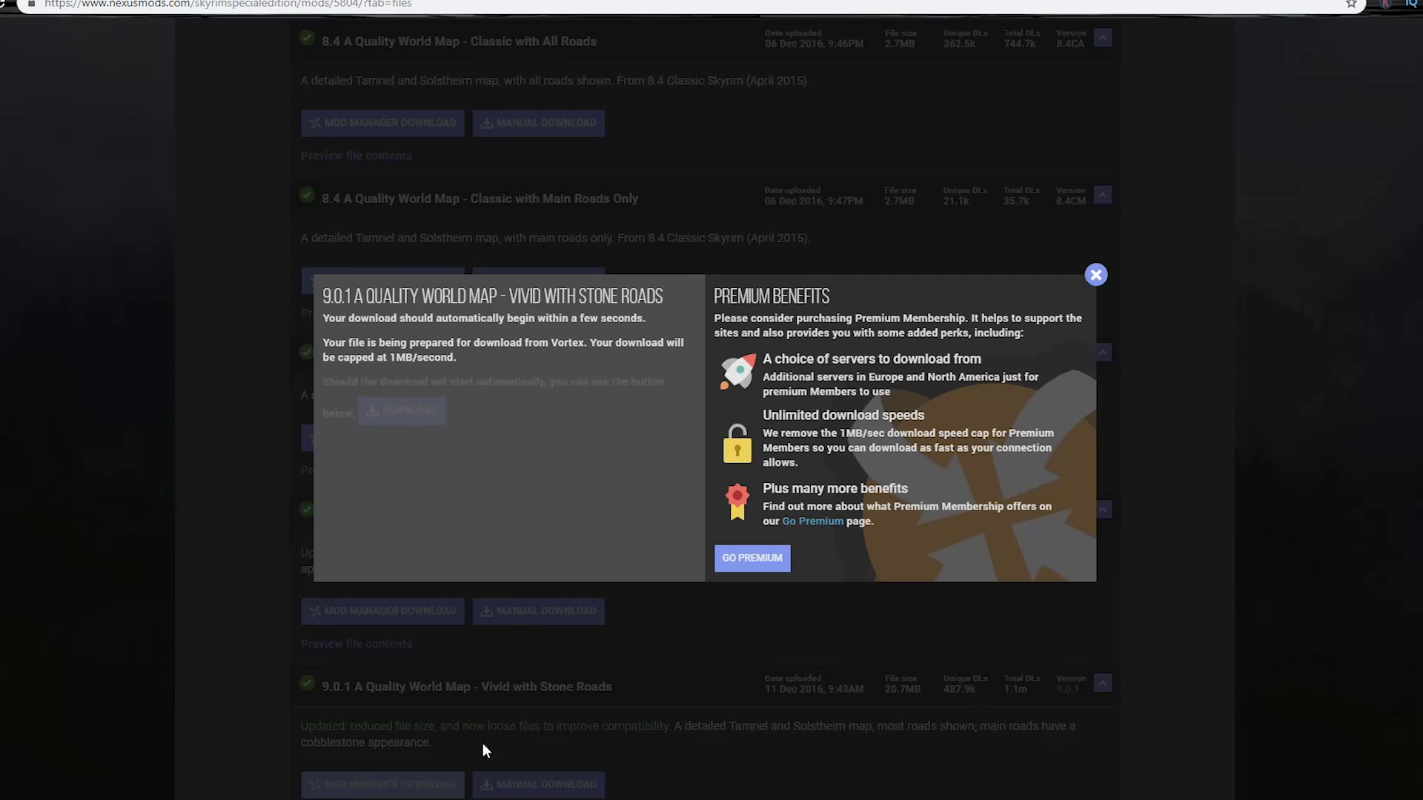
{"action": "left_click", "coordinate": [1096, 276]}
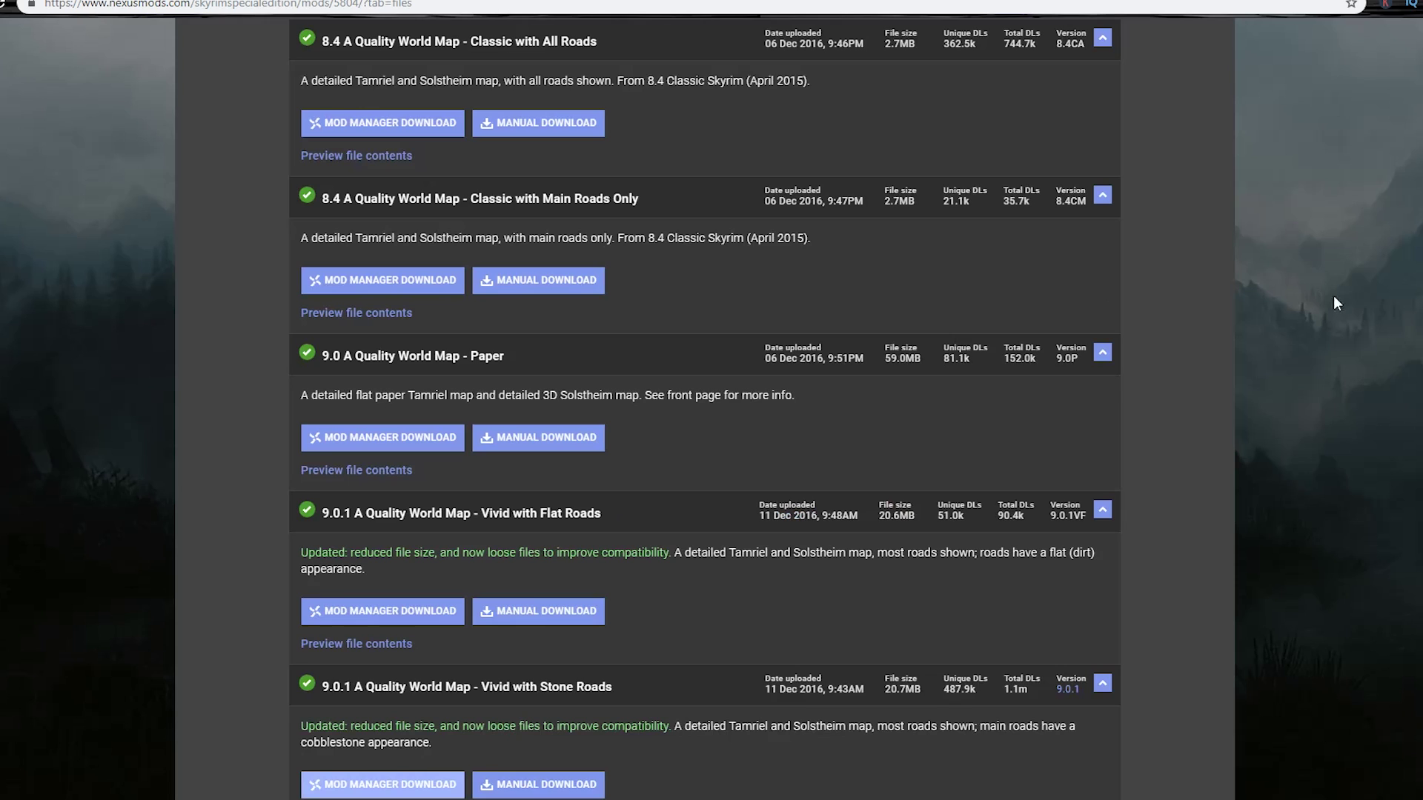
- Download the optional Clear Map Skies file of A Quality World Map through the mod manager
{"action": "scroll", "coordinate": [705, 408], "scroll_direction": "down", "scroll_amount": 5}
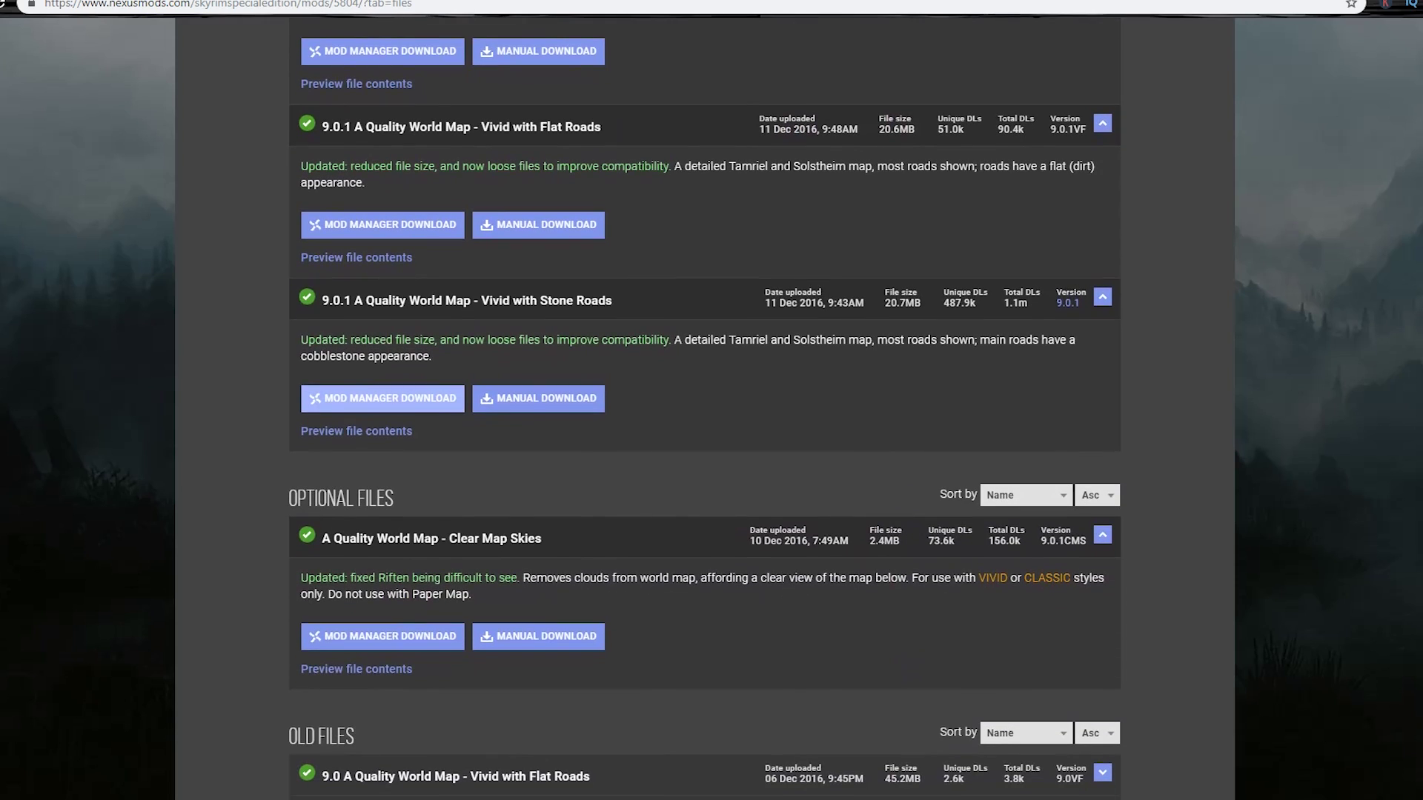
{"action": "left_click", "coordinate": [380, 644]}
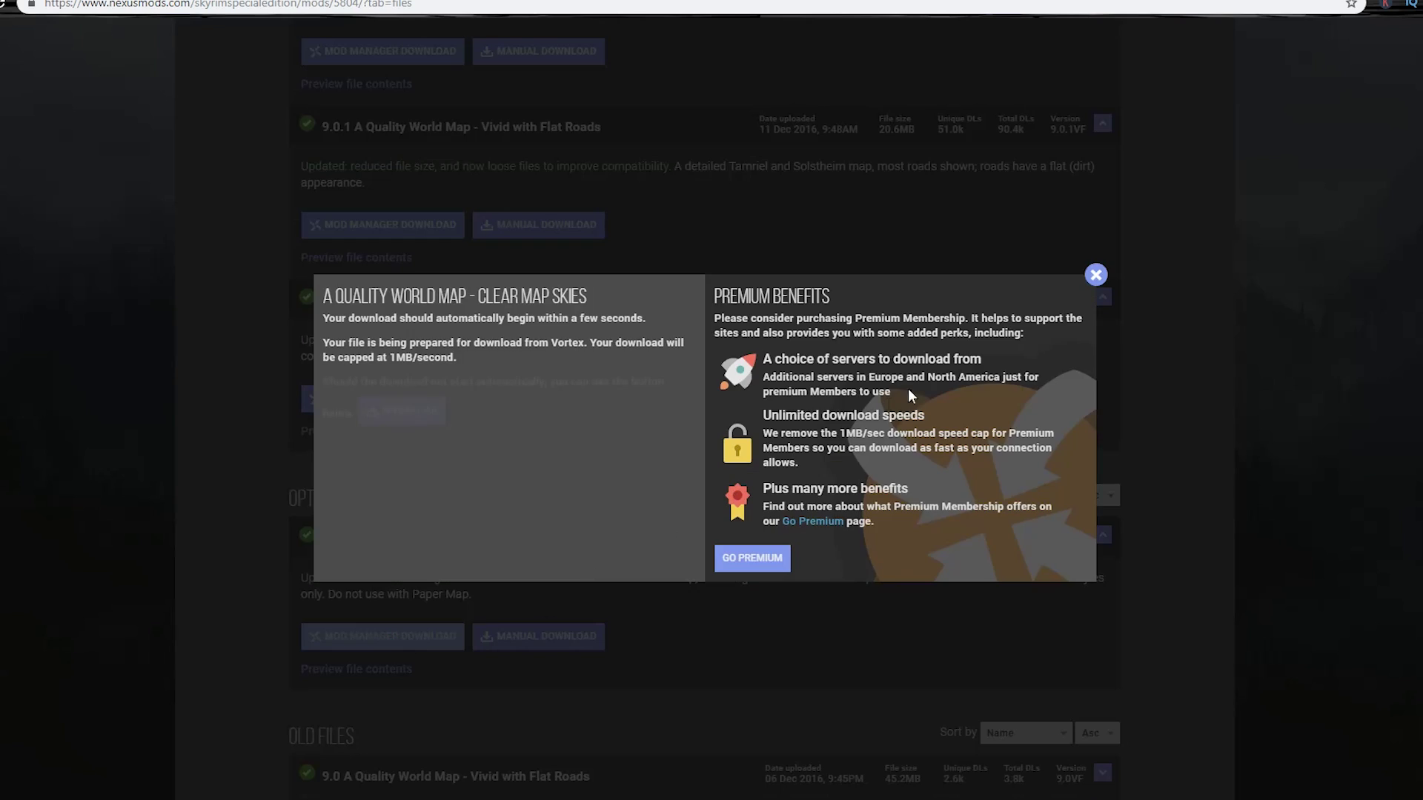
{"action": "left_click", "coordinate": [1095, 275]}
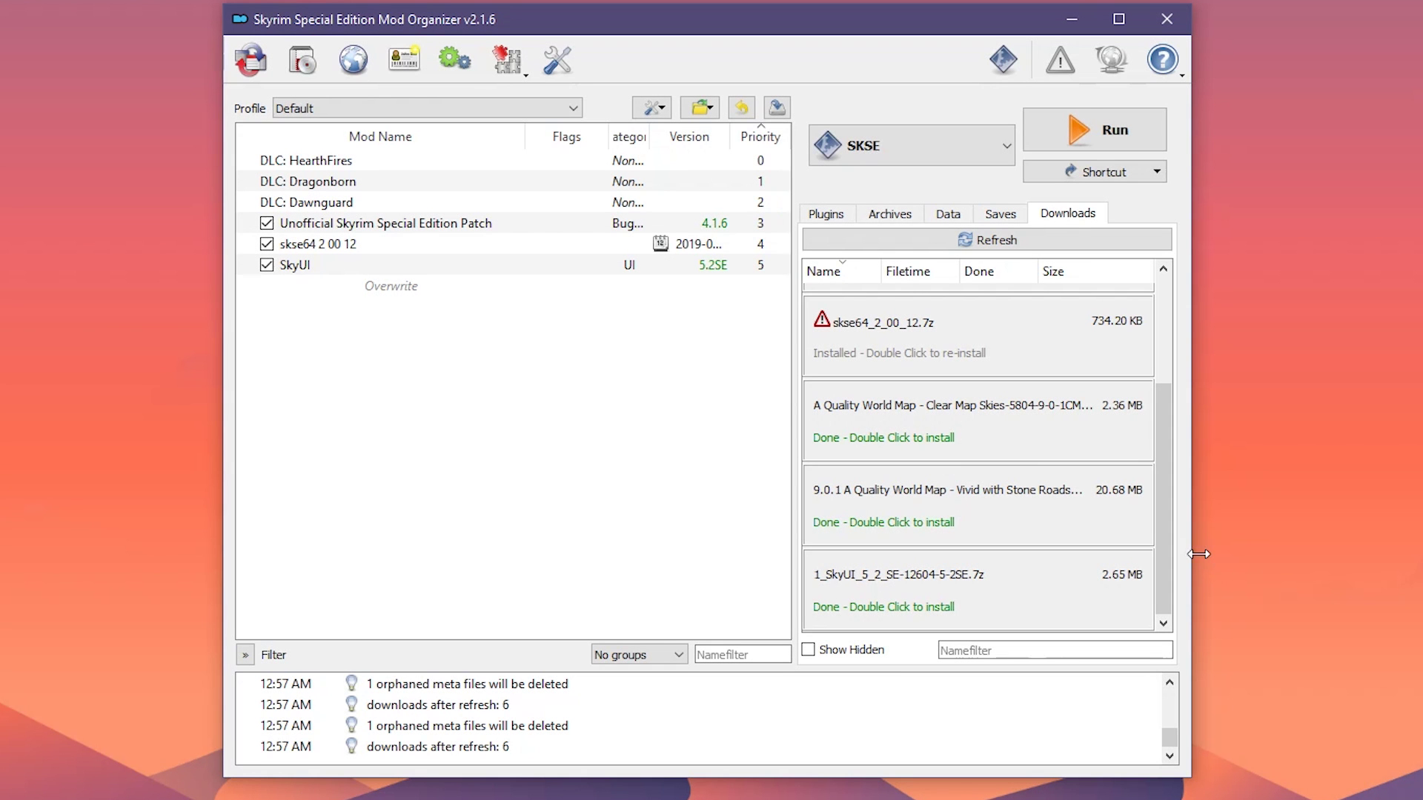
- In Mod Organizer, manually install the downloaded Clear Map Skies archive under the name A Quality World Map
{"action": "double_click", "coordinate": [1016, 422]}
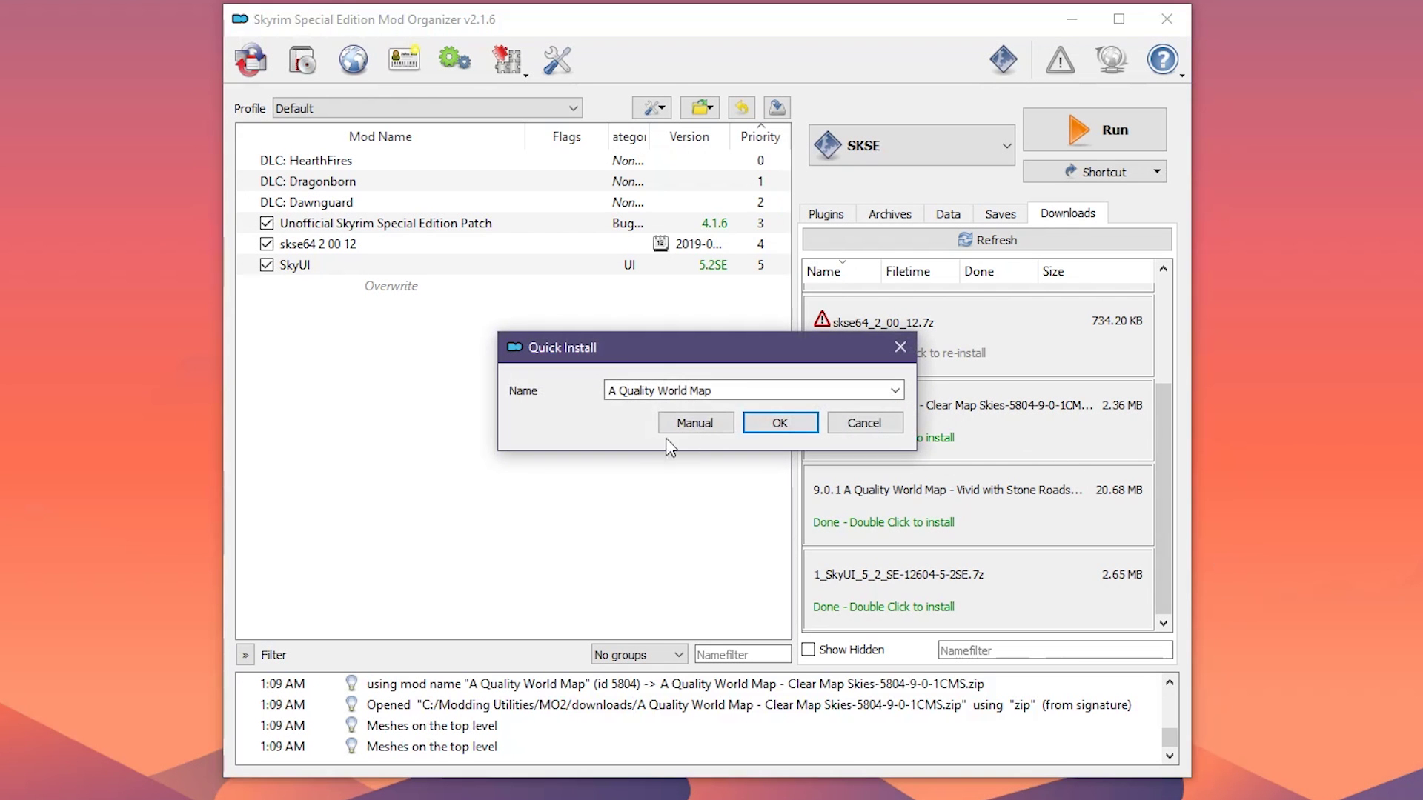
{"action": "left_click", "coordinate": [692, 424]}
{"action": "left_click", "coordinate": [840, 595]}
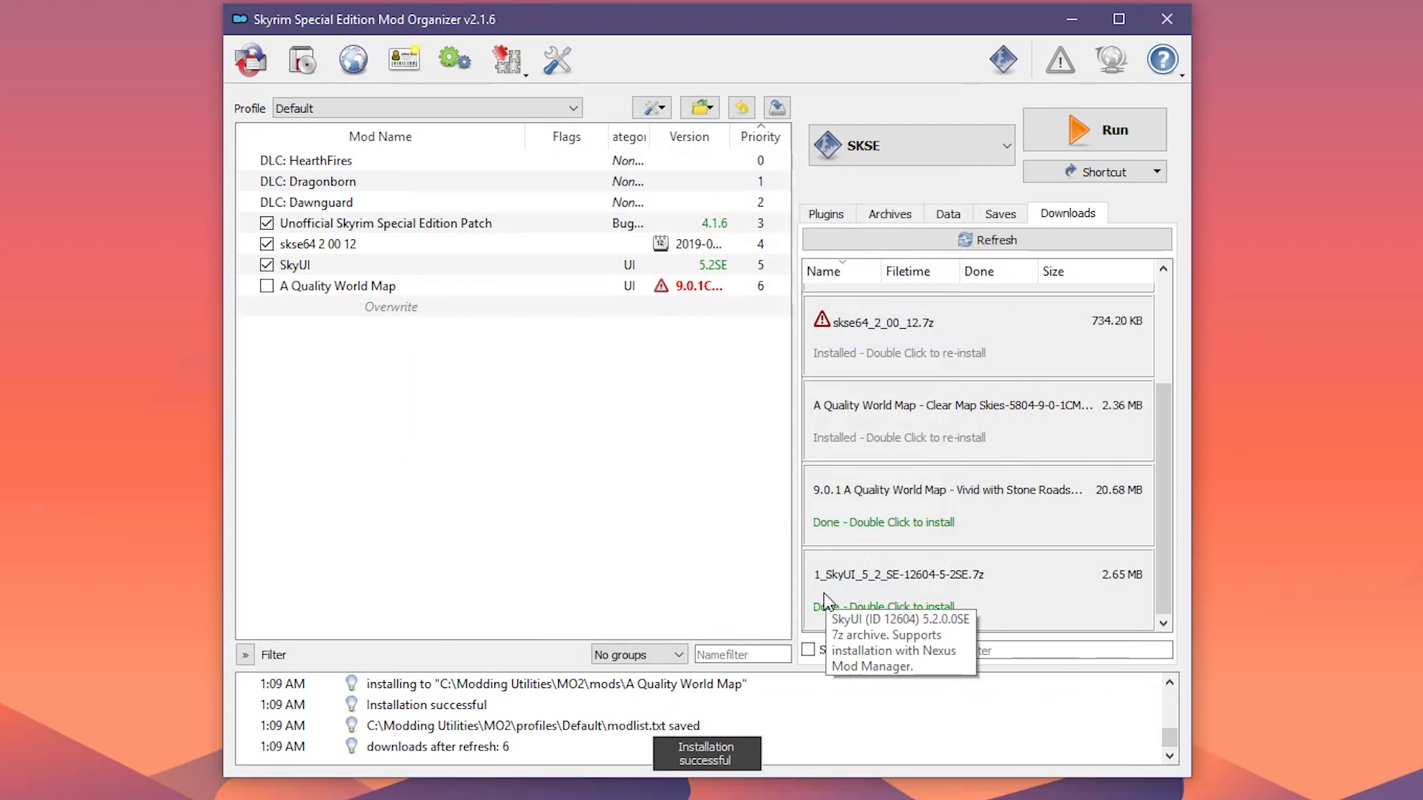
- Manually install the Vivid with Stone Roads archive and merge it into the existing A Quality World Map mod
{"action": "double_click", "coordinate": [927, 499]}
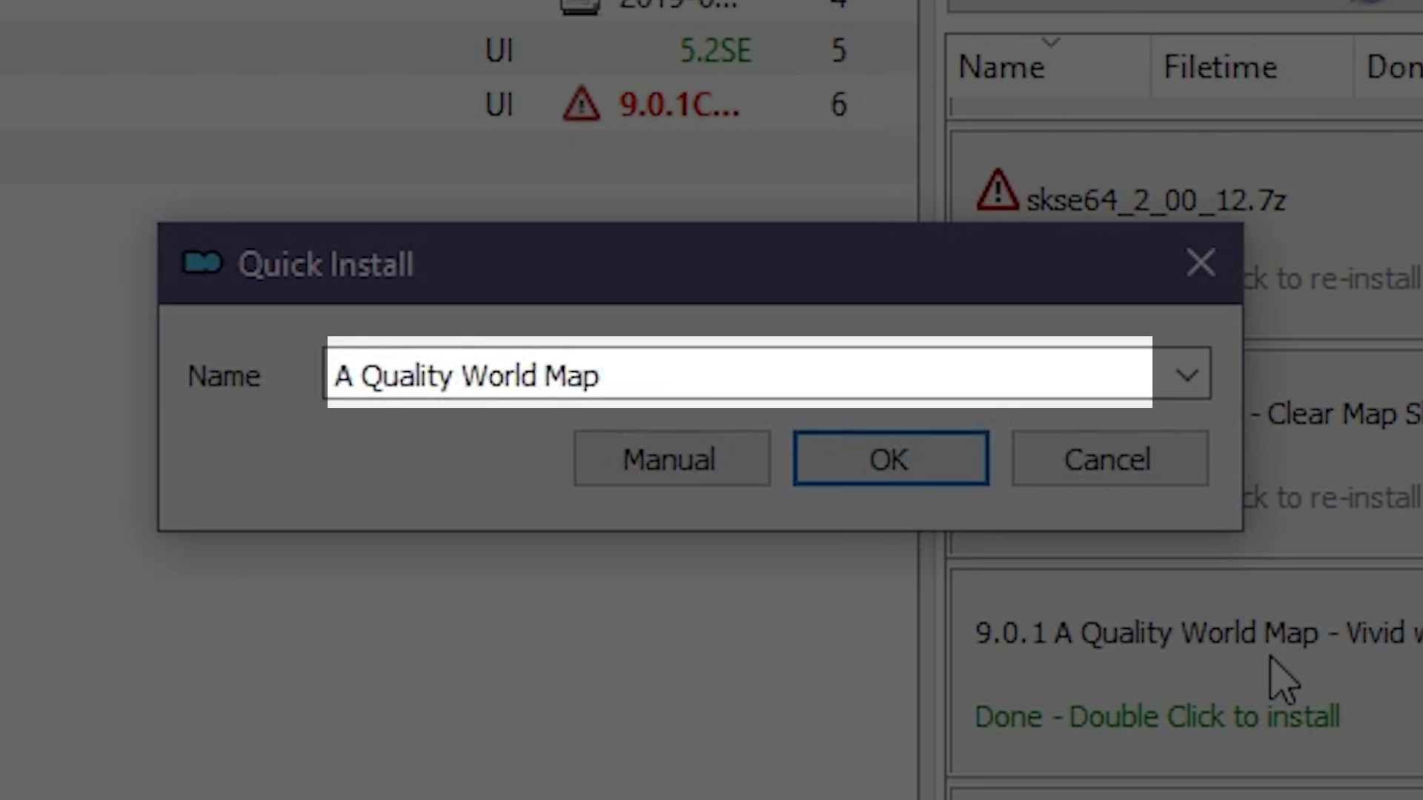
{"action": "left_click", "coordinate": [671, 459]}
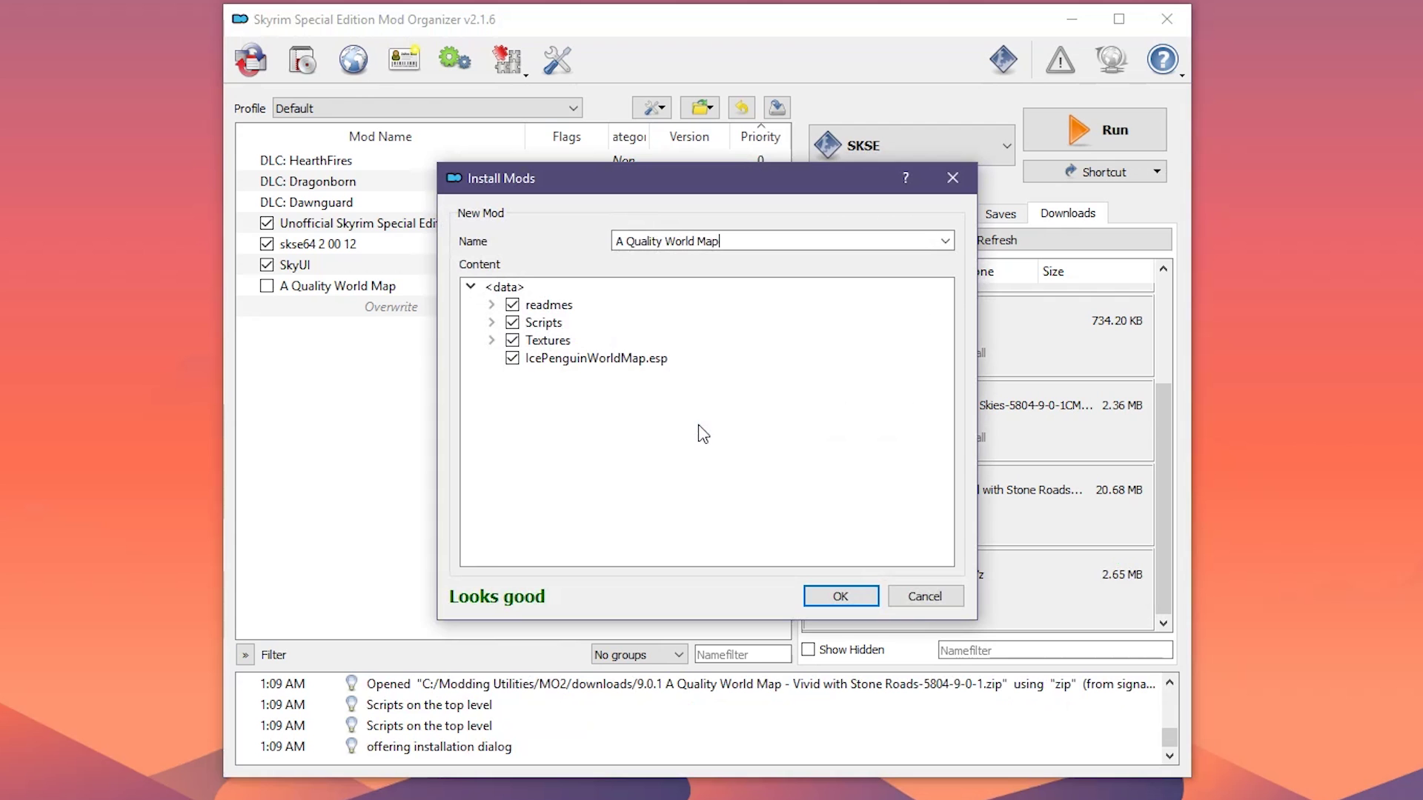
{"action": "left_click", "coordinate": [824, 597]}
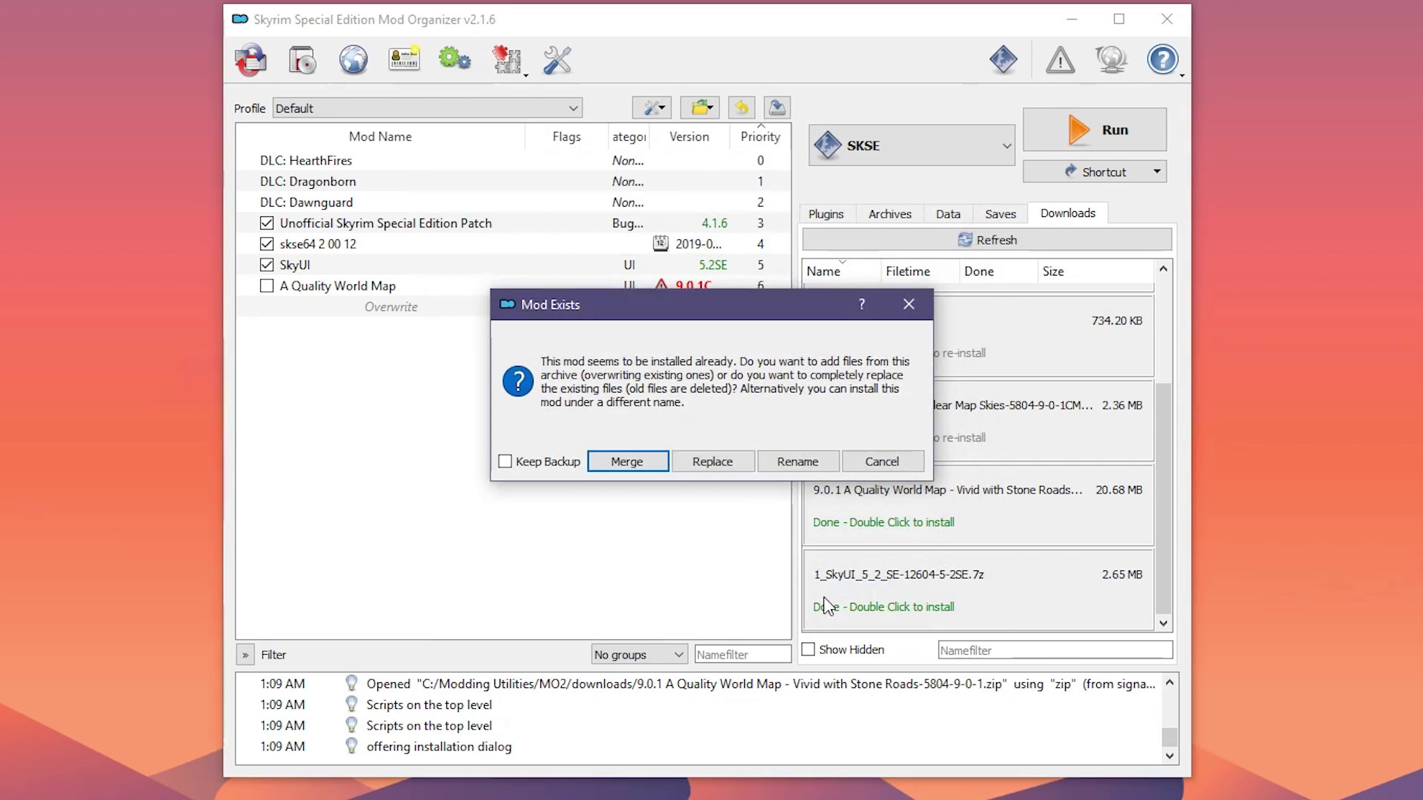
{"action": "left_click", "coordinate": [636, 465]}
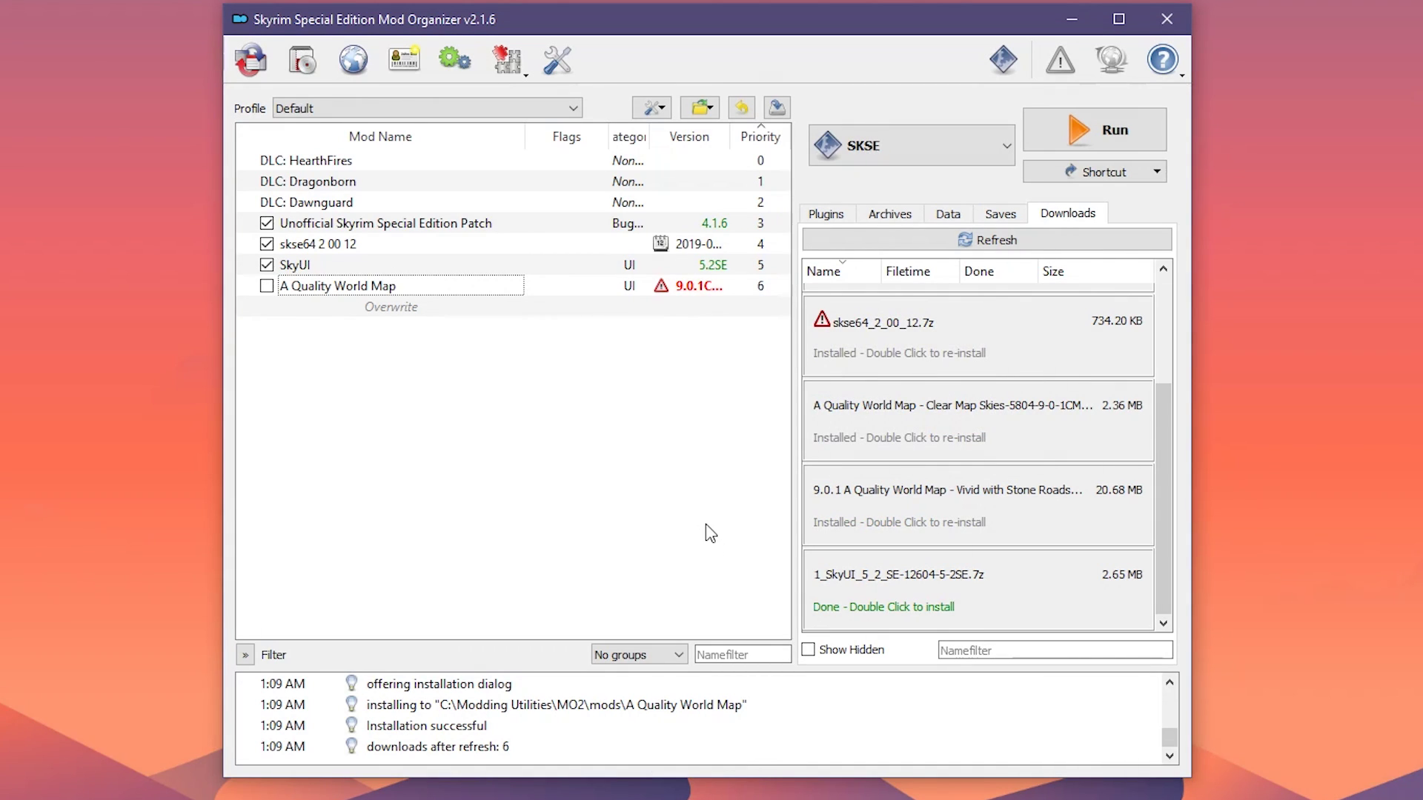
- Remove the merged A Quality World Map mod from the mod list
{"action": "right_click", "coordinate": [367, 289]}
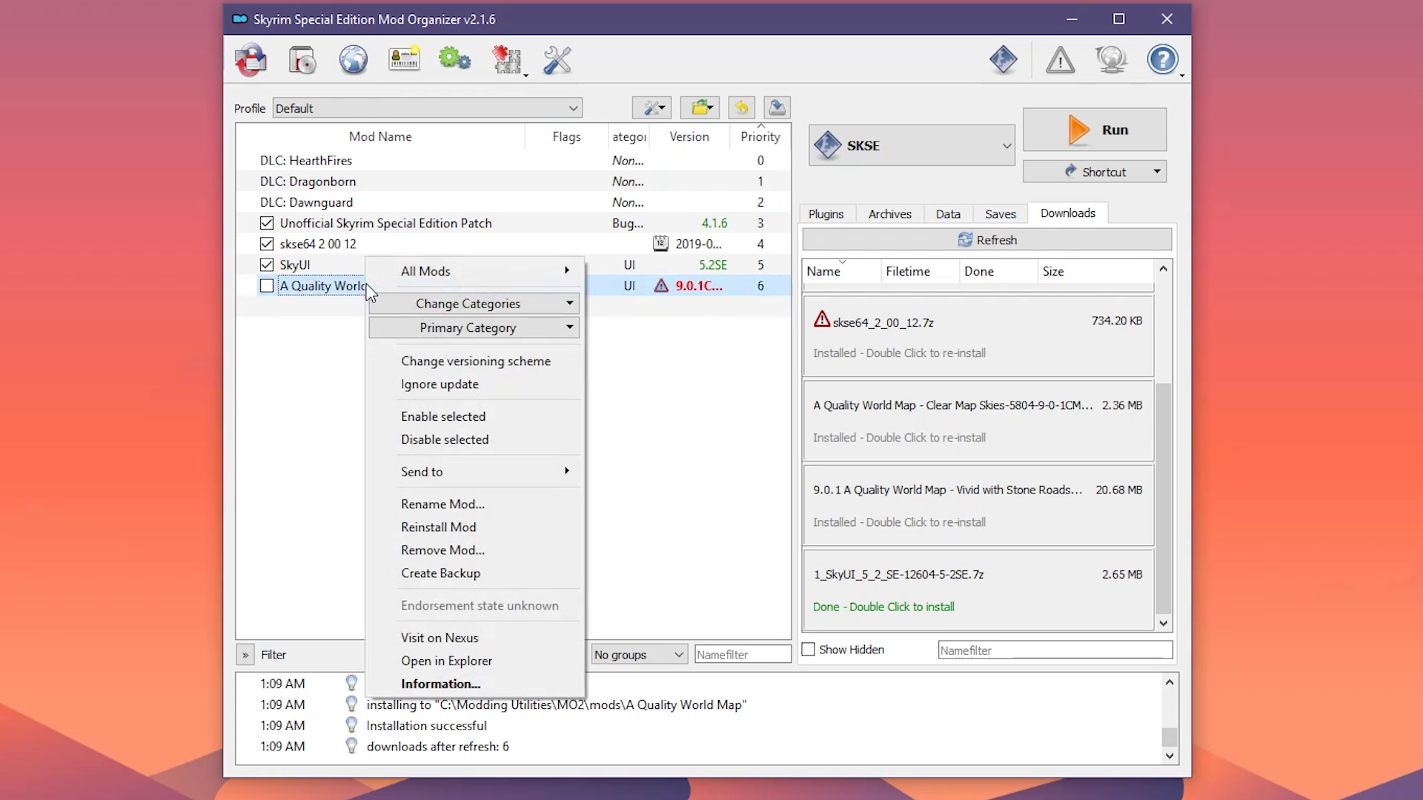
{"action": "left_click", "coordinate": [434, 550]}
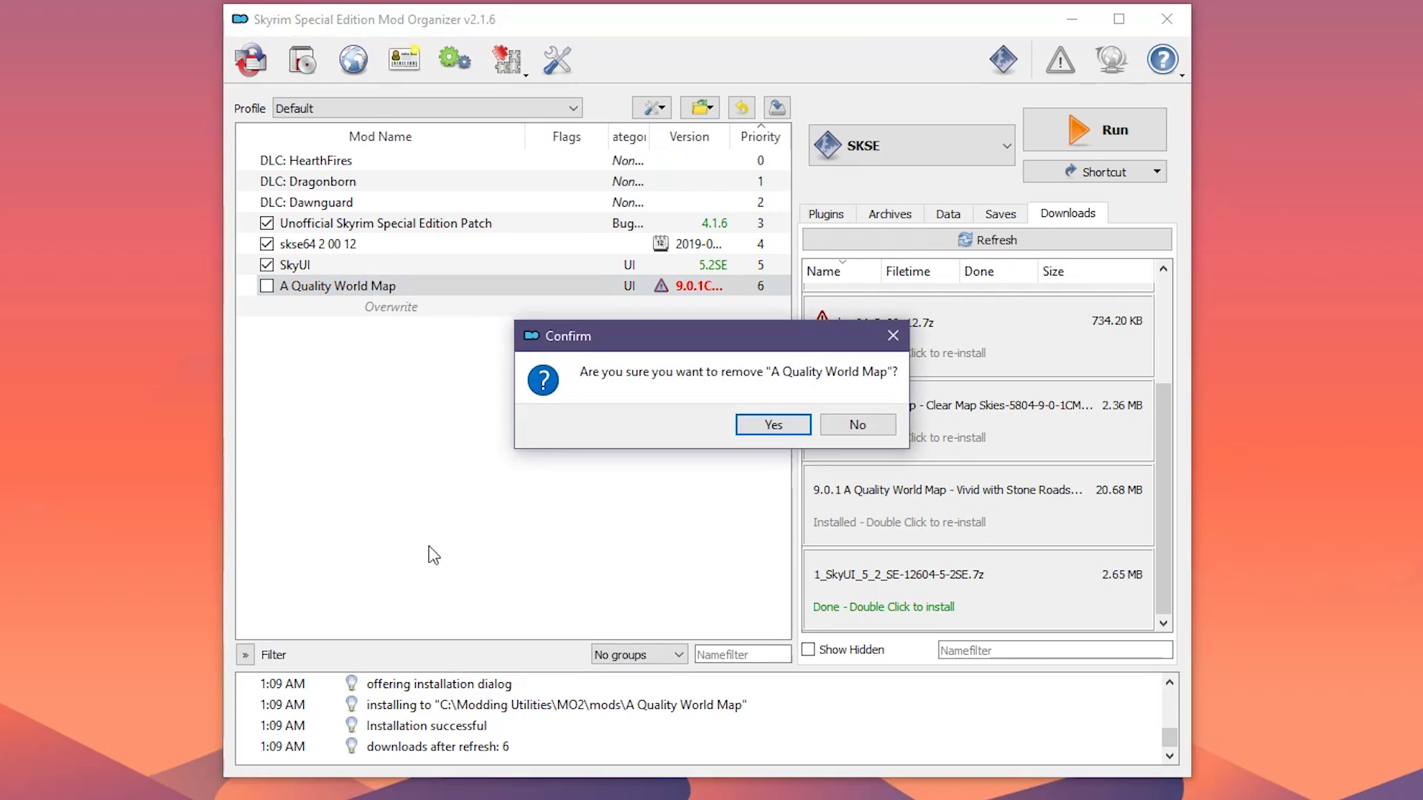
{"action": "left_click", "coordinate": [761, 427]}
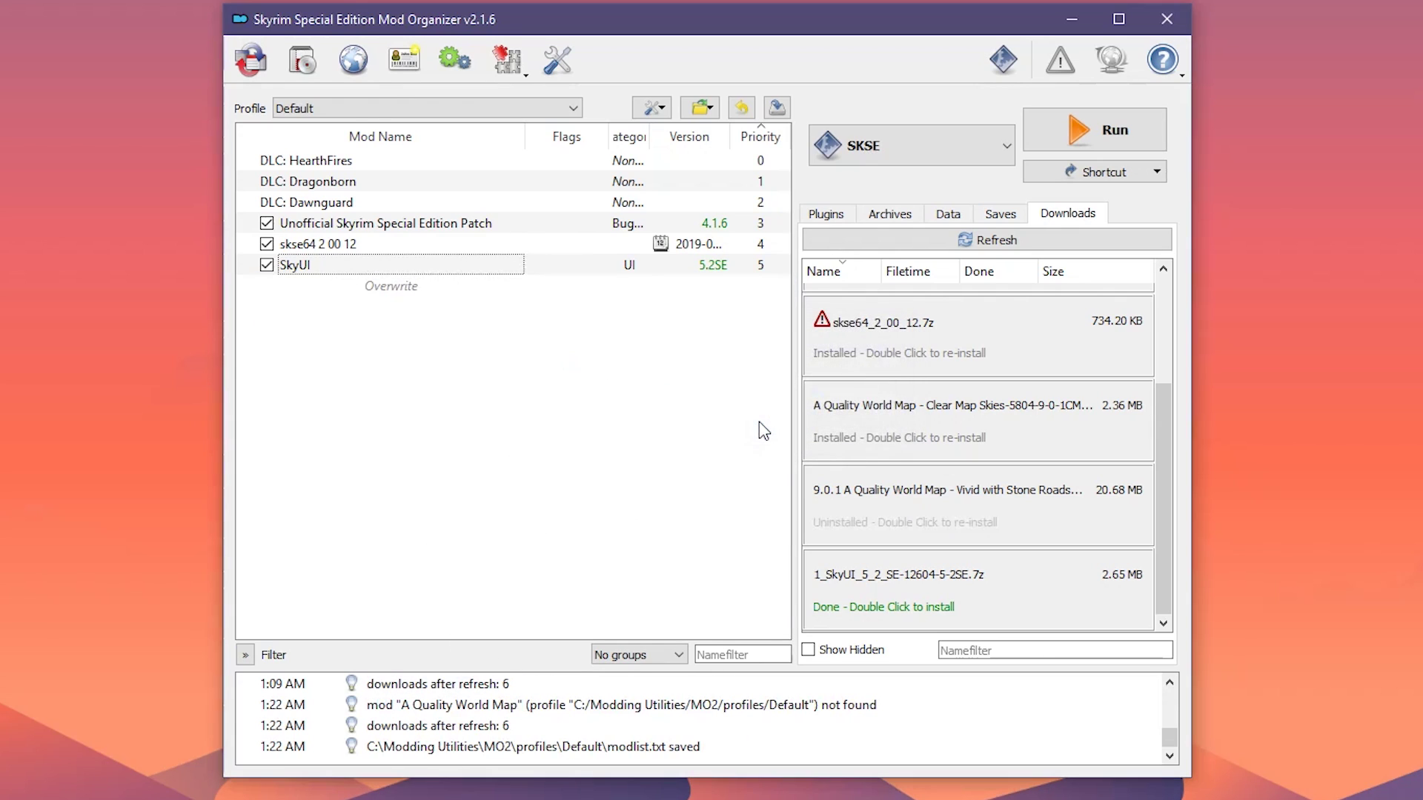
- Reinstall the Clear Map Skies archive manually as a new mod named A Quality World Map
{"action": "double_click", "coordinate": [938, 426]}
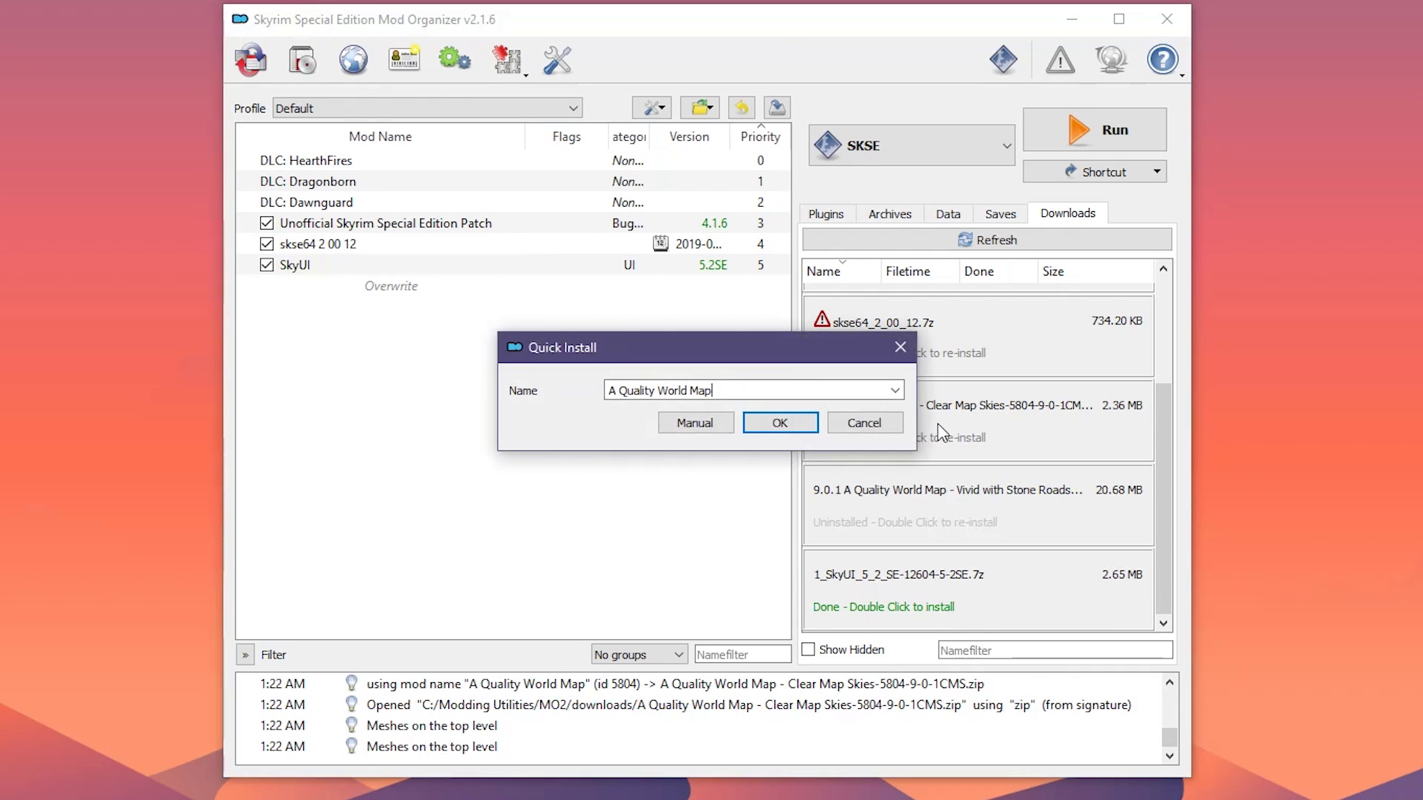
{"action": "left_click", "coordinate": [671, 422]}
{"action": "left_click", "coordinate": [853, 599]}
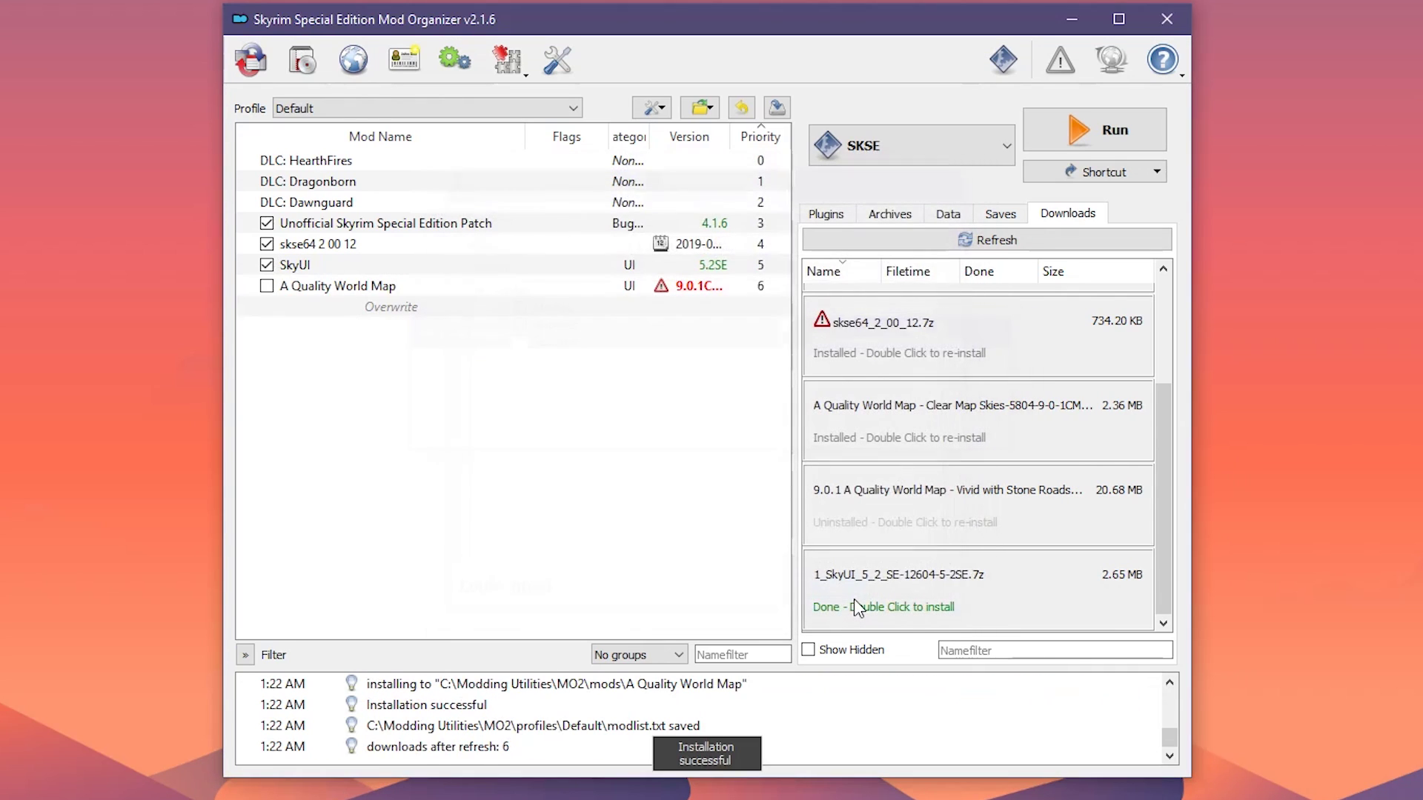
- Install the Vivid with Stone Roads archive as a separate mod named Clear Map Skies and enable both map mods
{"action": "double_click", "coordinate": [942, 511]}
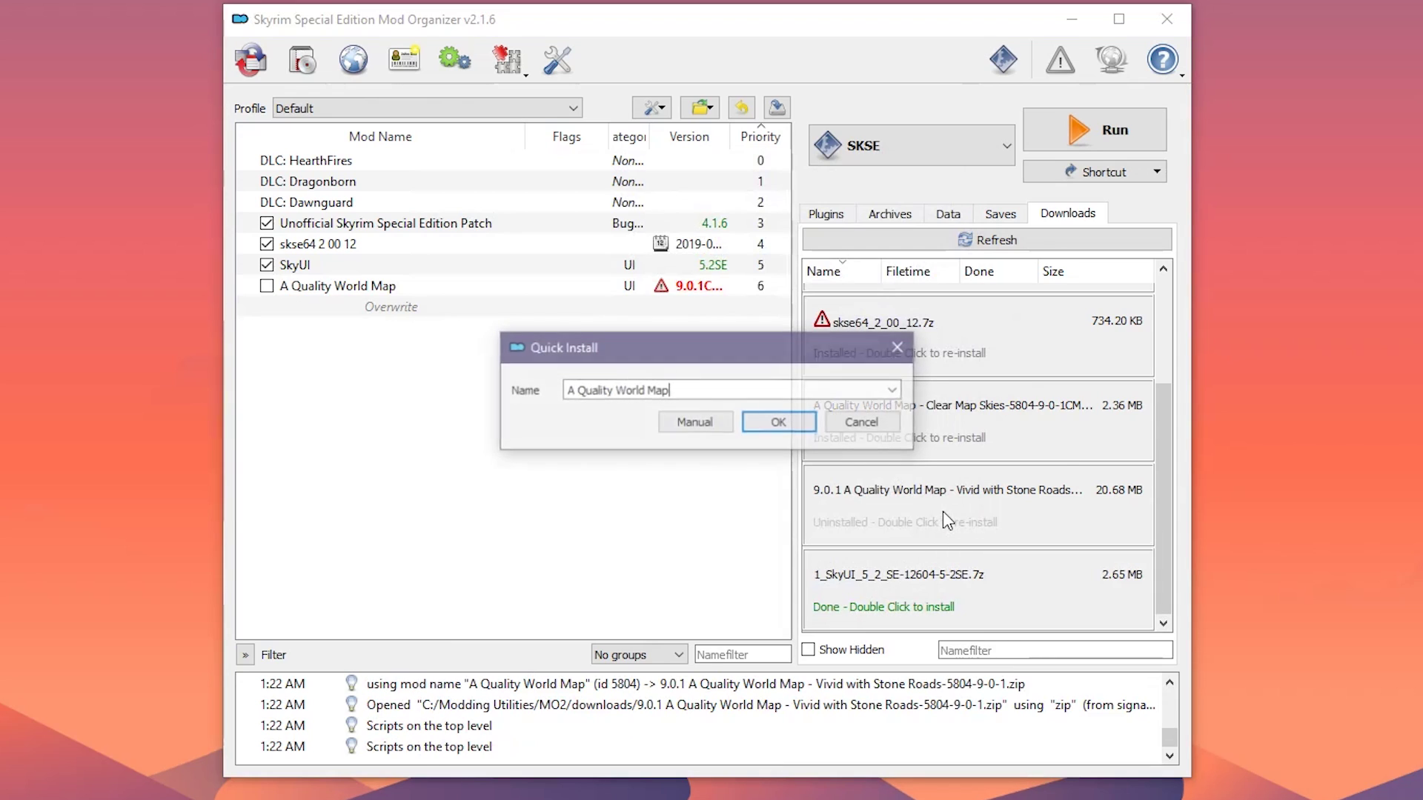
{"action": "left_click_drag", "start_coordinate": [707, 386], "coordinate": [482, 374]}
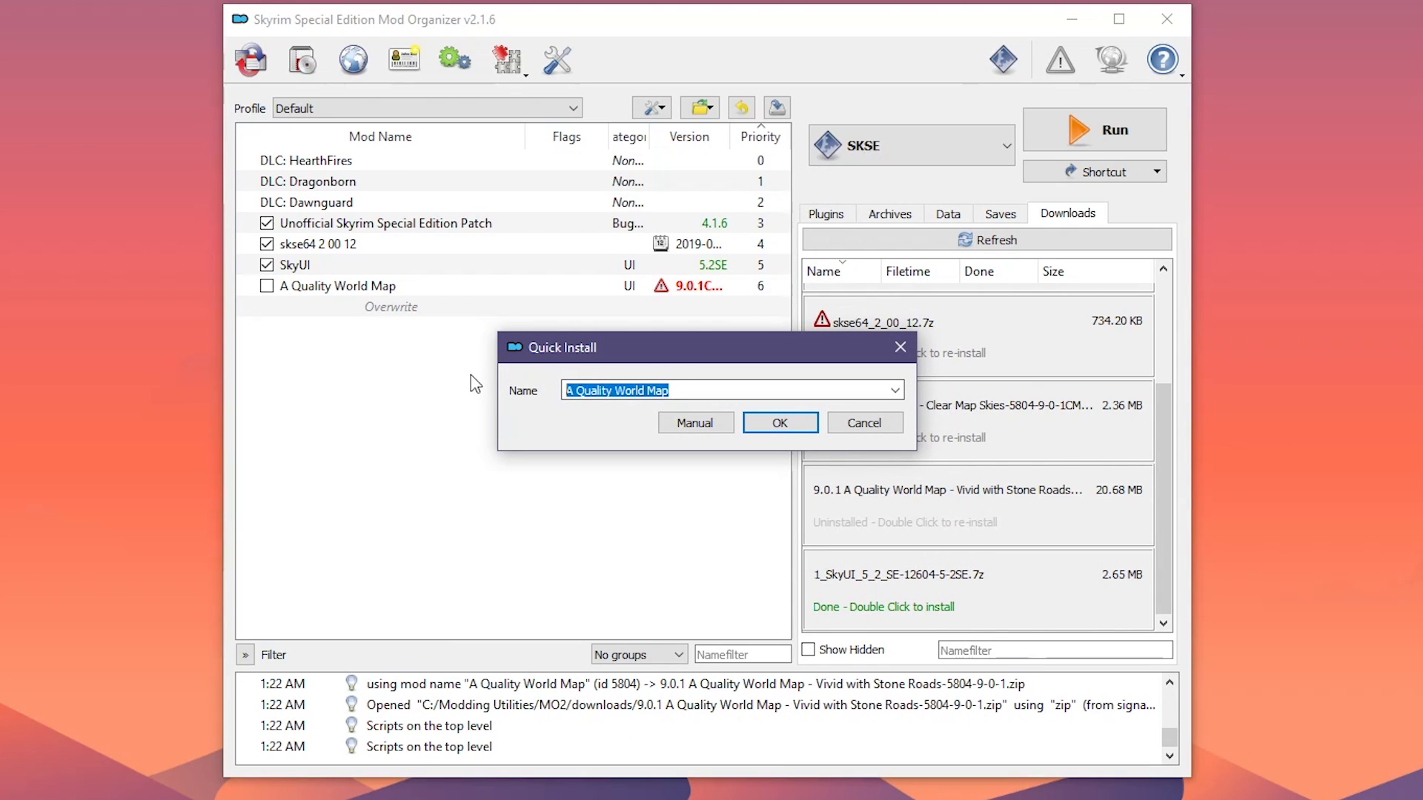
{"action": "type", "text": "Clear Map Skies"}
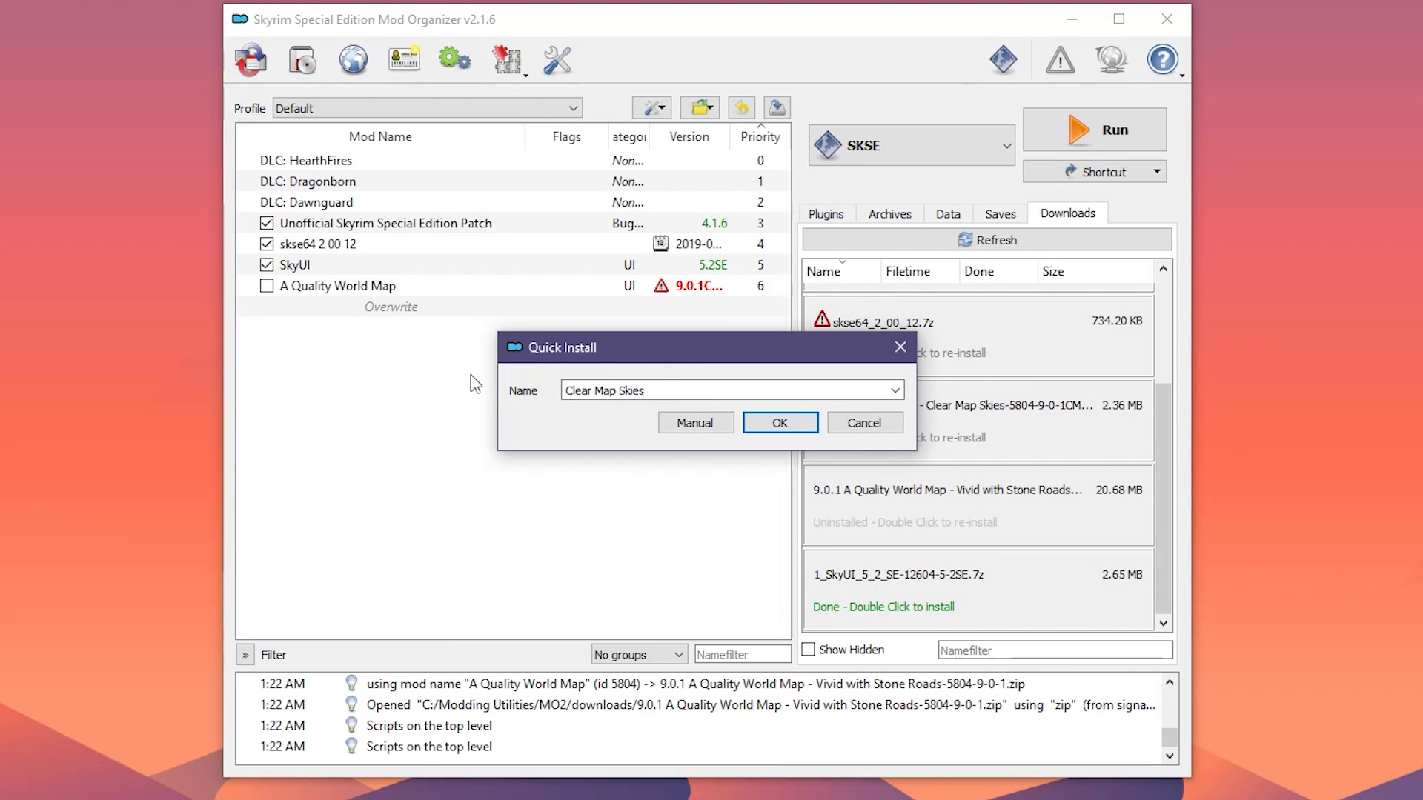
{"action": "key", "text": "Return"}
{"action": "left_click", "coordinate": [844, 595]}
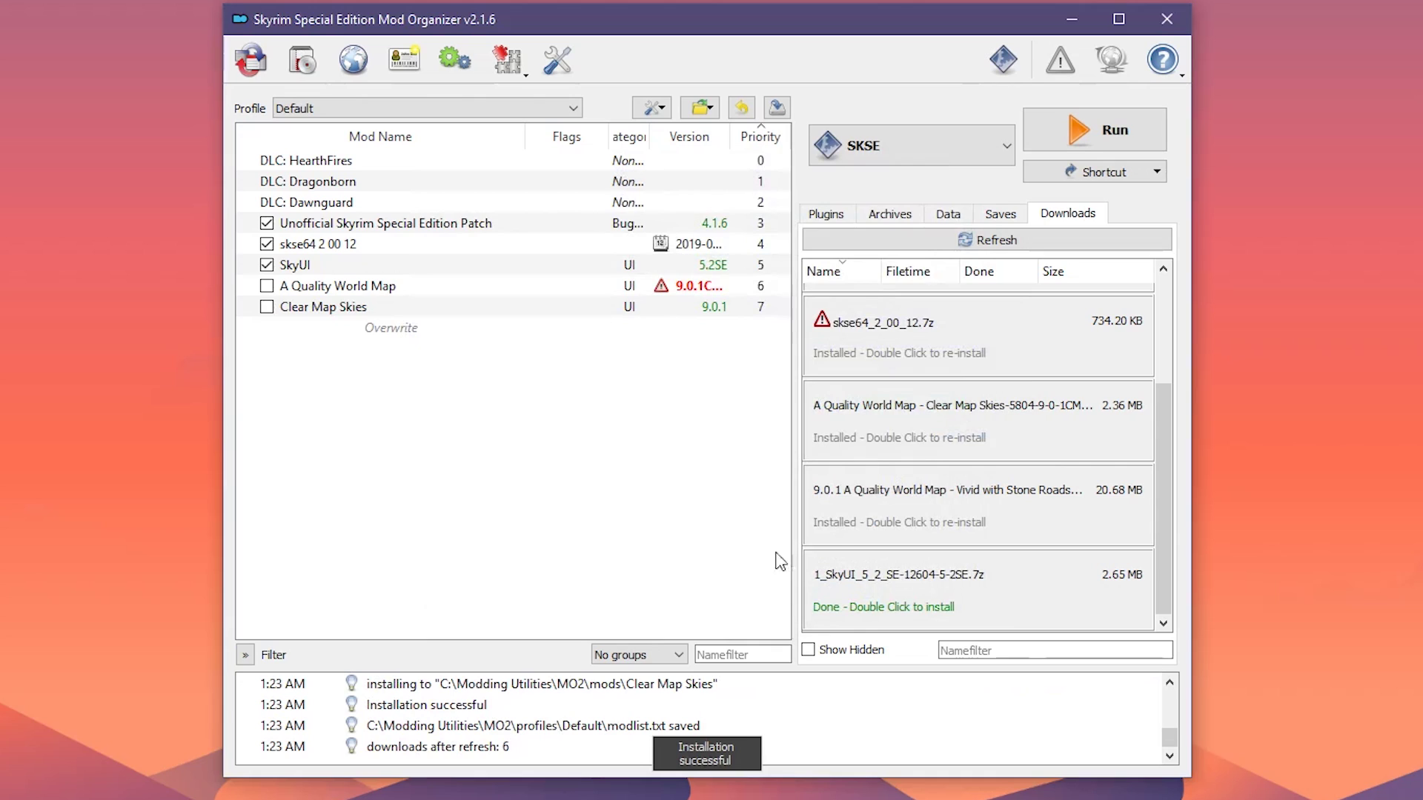
{"action": "left_click", "coordinate": [266, 287]}
{"action": "left_click", "coordinate": [266, 307]}
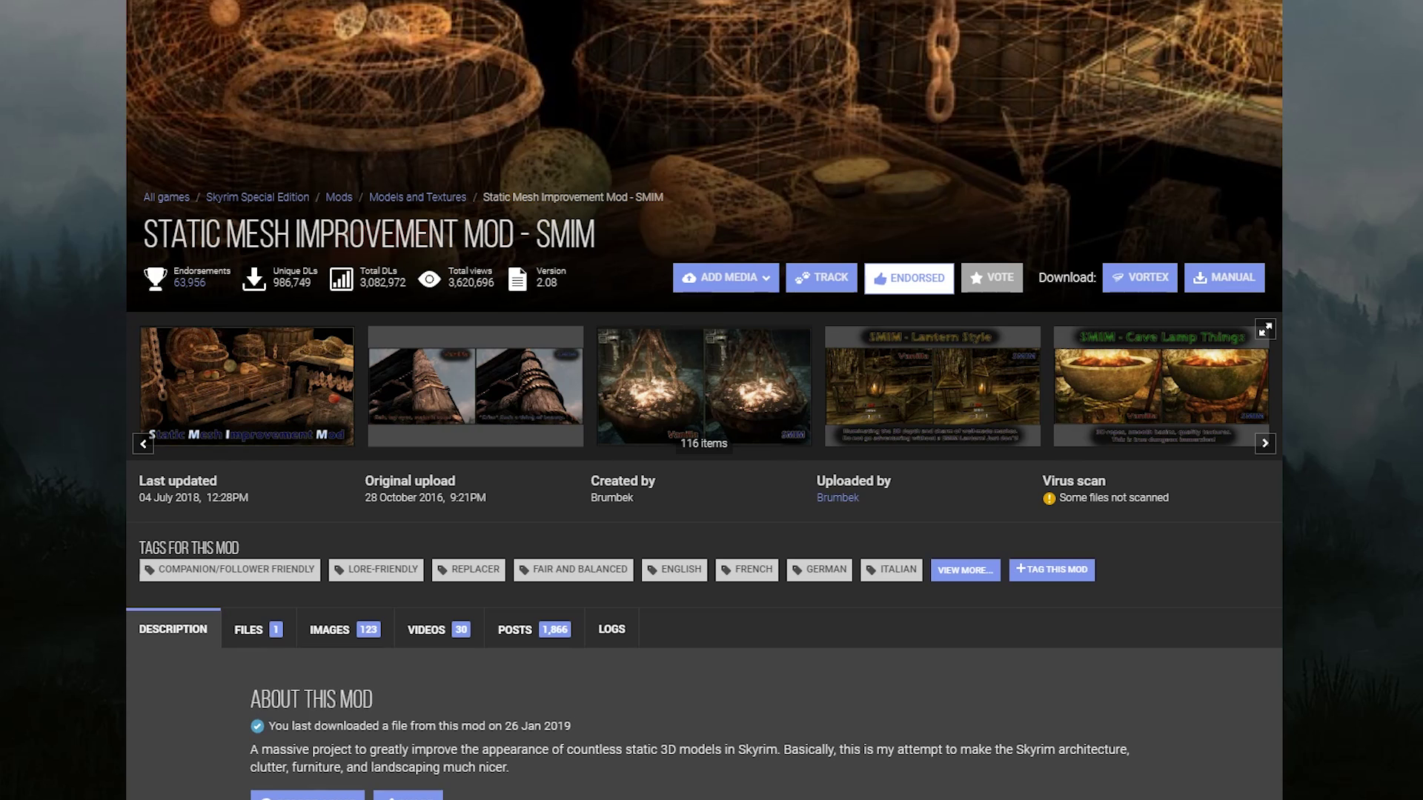
- On the Static Mesh Improvement Mod page on Nexus Mods, download the main SMIM SE file through the mod manager
{"action": "scroll", "coordinate": [703, 401], "scroll_direction": "down", "scroll_amount": 3}
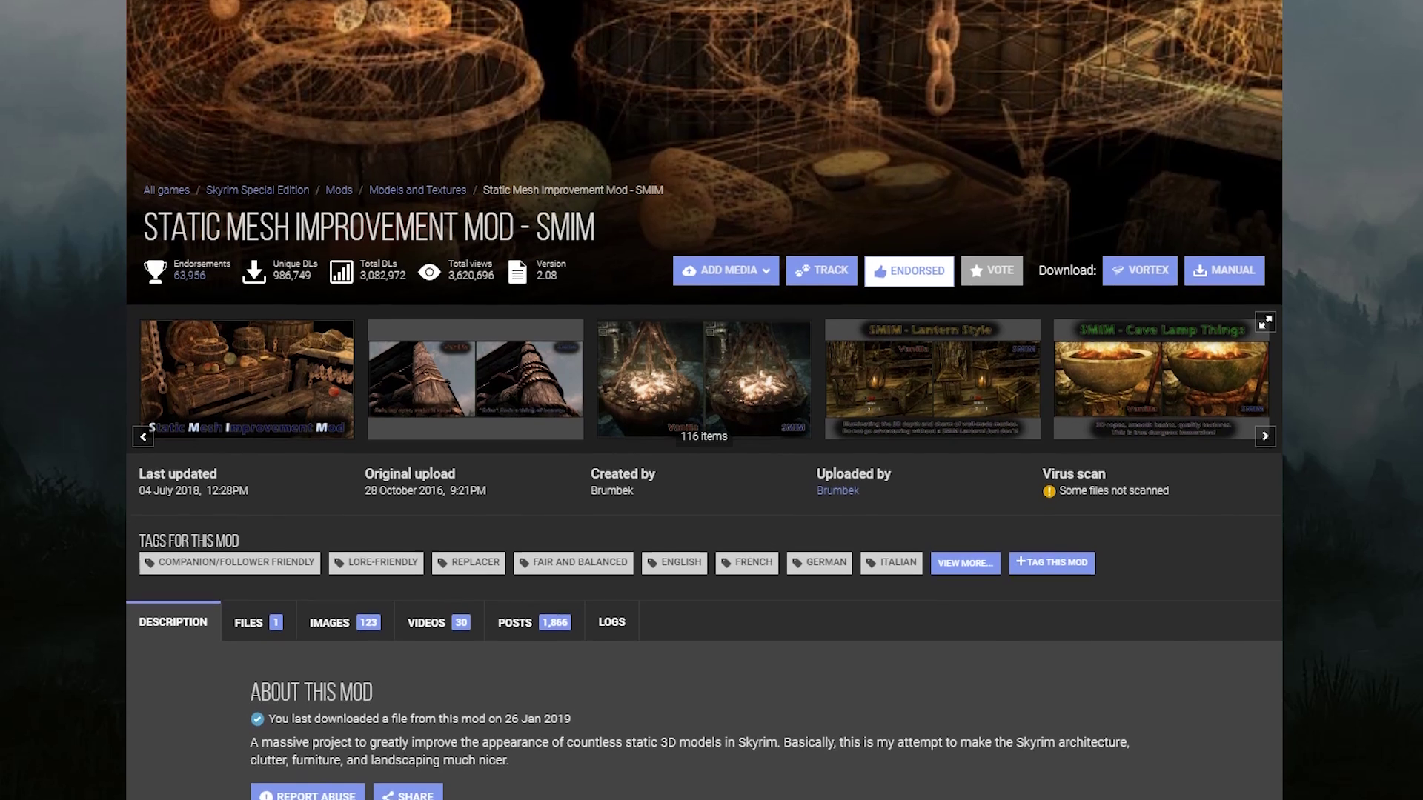
{"action": "left_click", "coordinate": [252, 463]}
{"action": "left_click", "coordinate": [337, 694]}
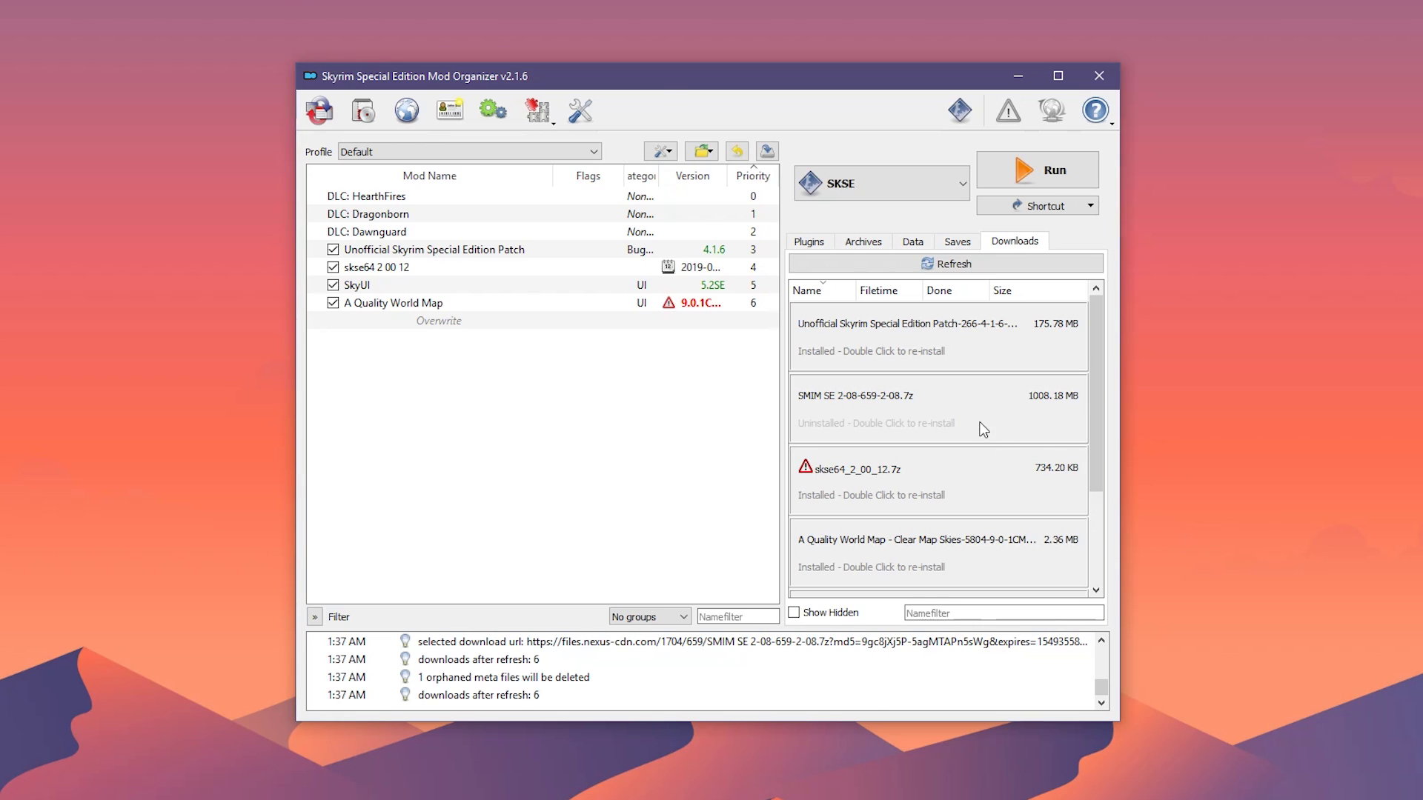
- Install the SMIM SE archive with the Skyrim 2016 Special Edition: Custom option and enable Static Mesh Improvement Mod in the mod list
{"action": "double_click", "coordinate": [986, 421]}
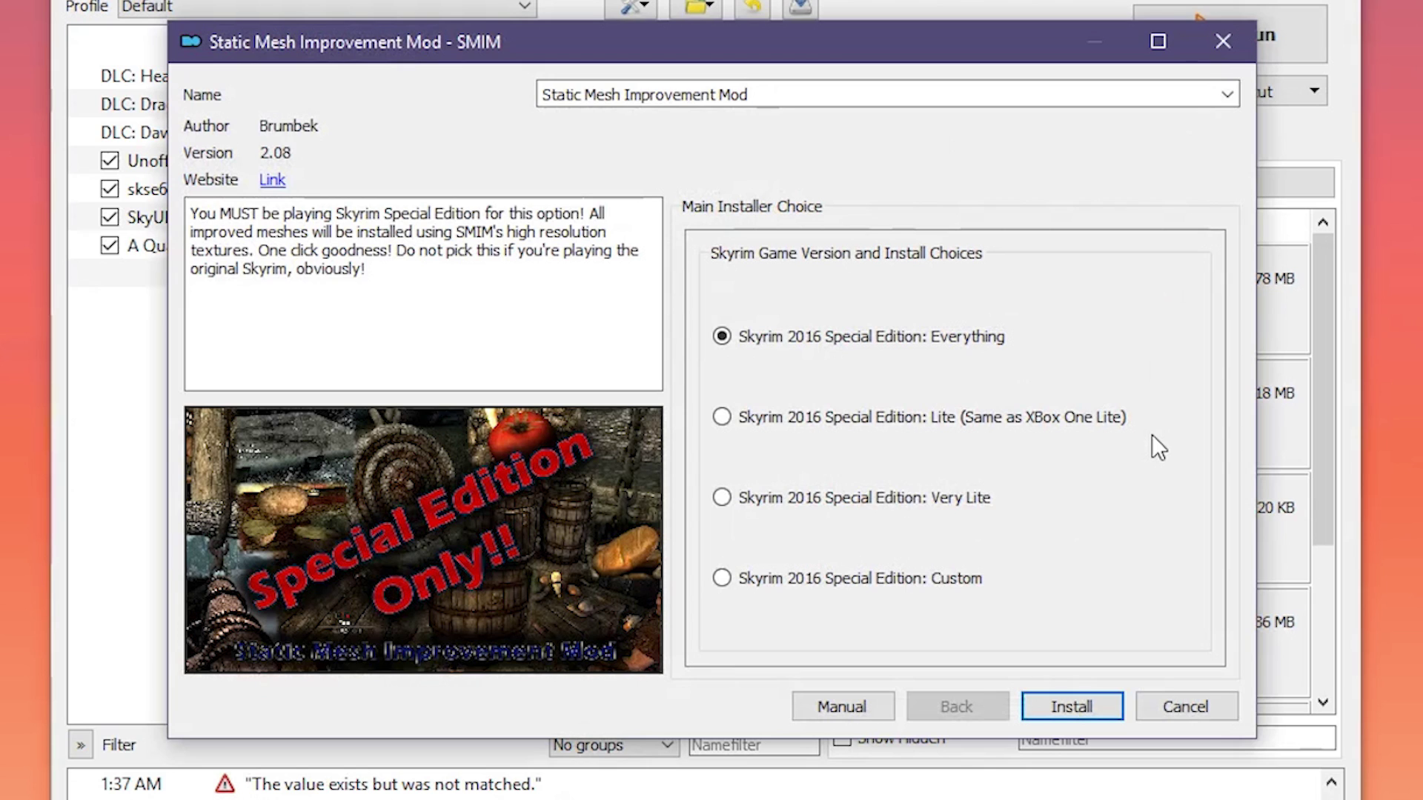
{"action": "left_click", "coordinate": [722, 579]}
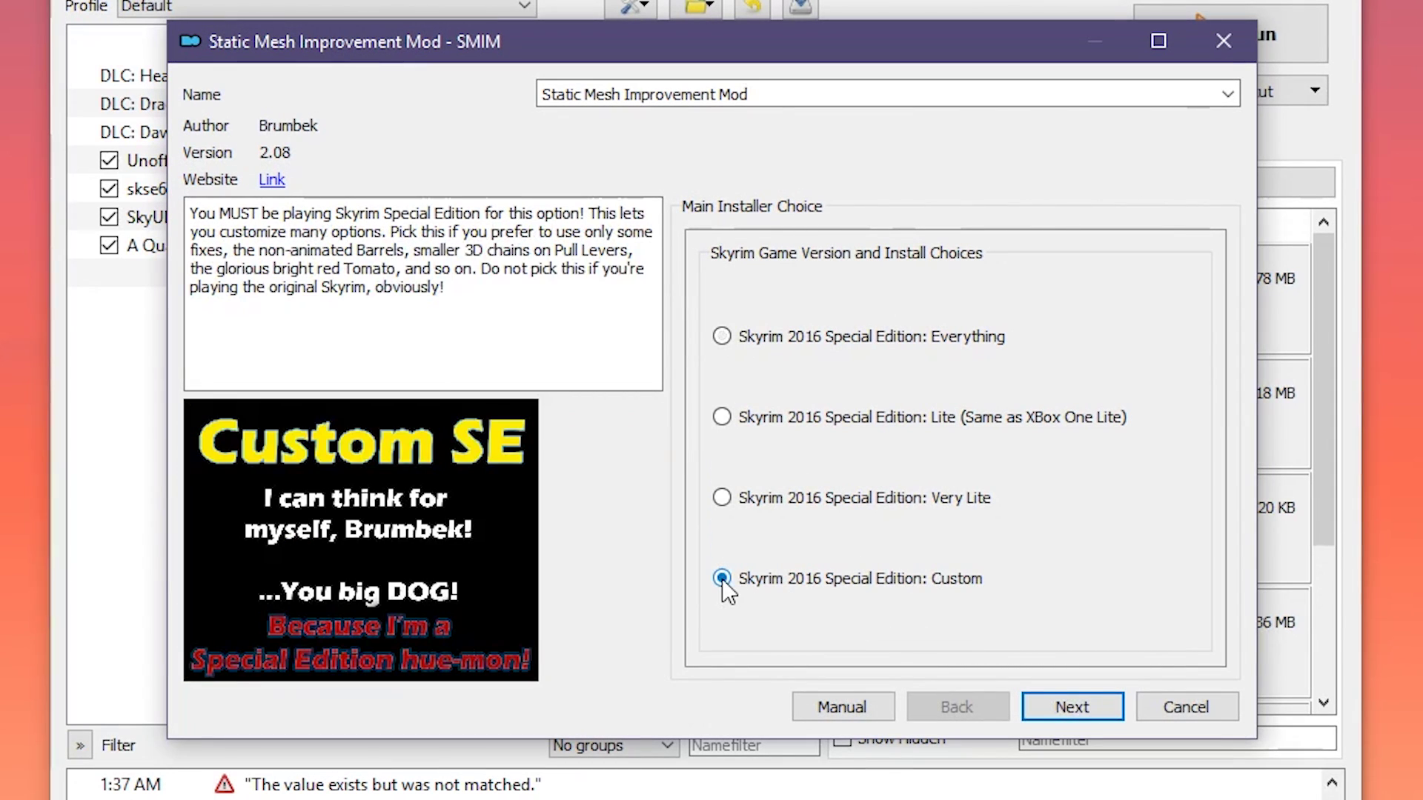
{"action": "left_click", "coordinate": [1046, 709]}
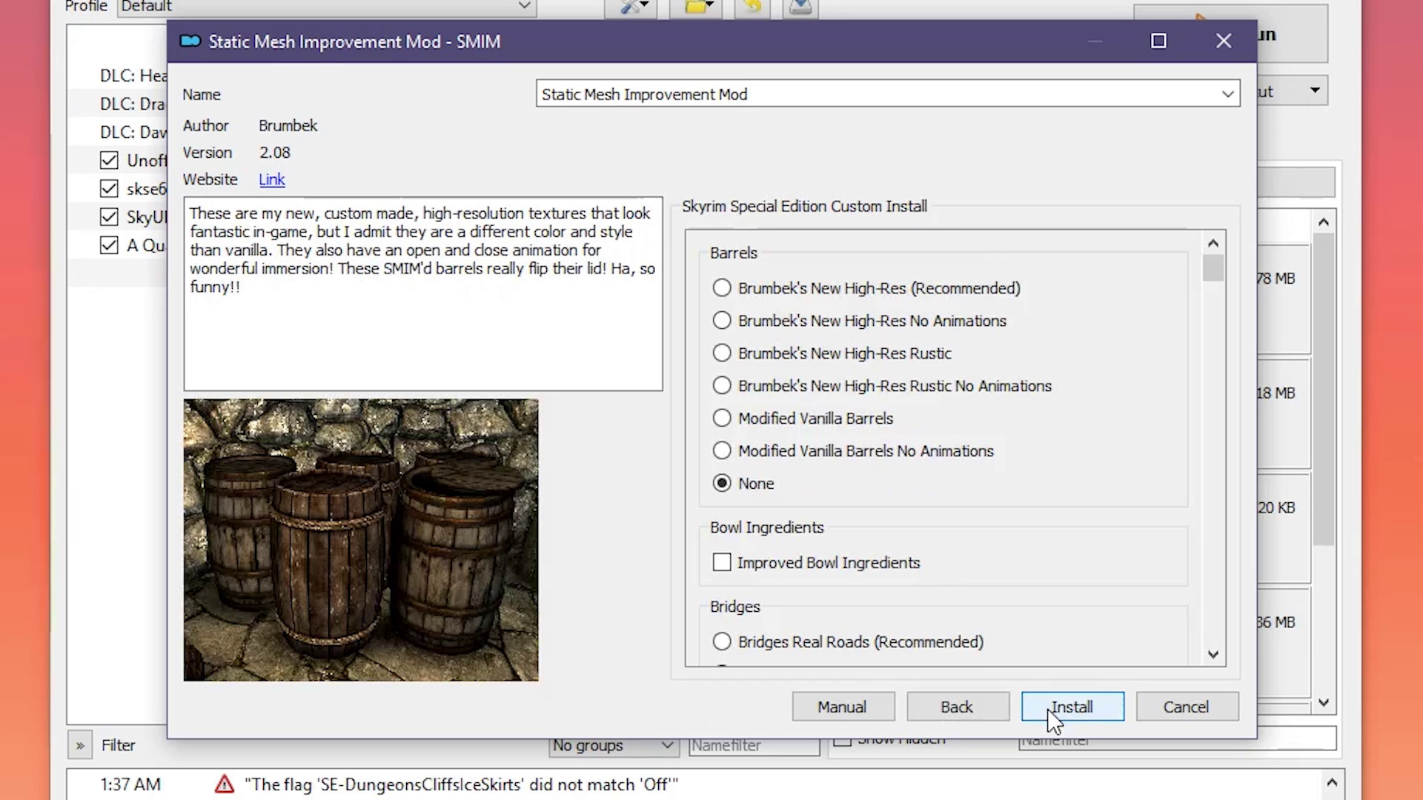
{"action": "left_click", "coordinate": [1071, 707]}
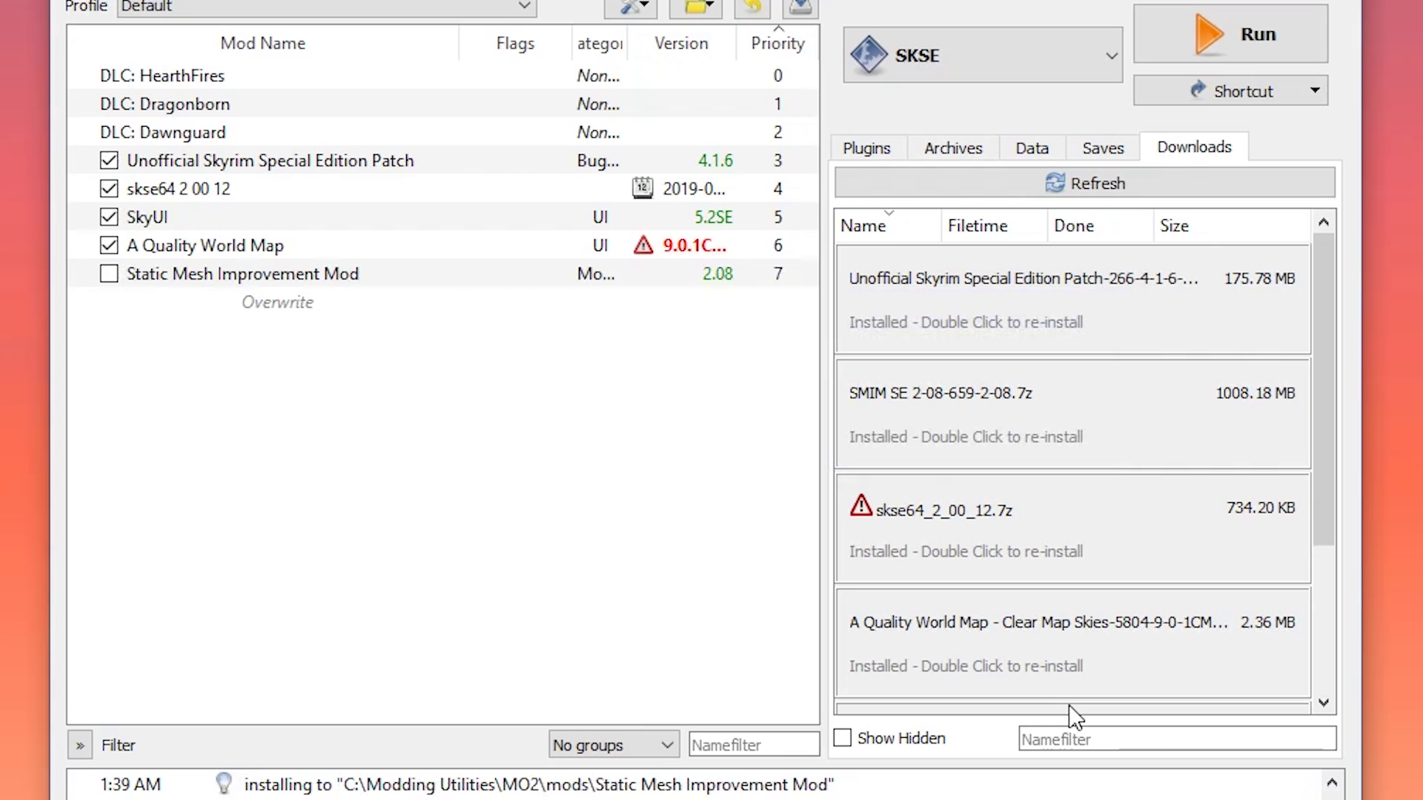
{"action": "left_click", "coordinate": [109, 273]}
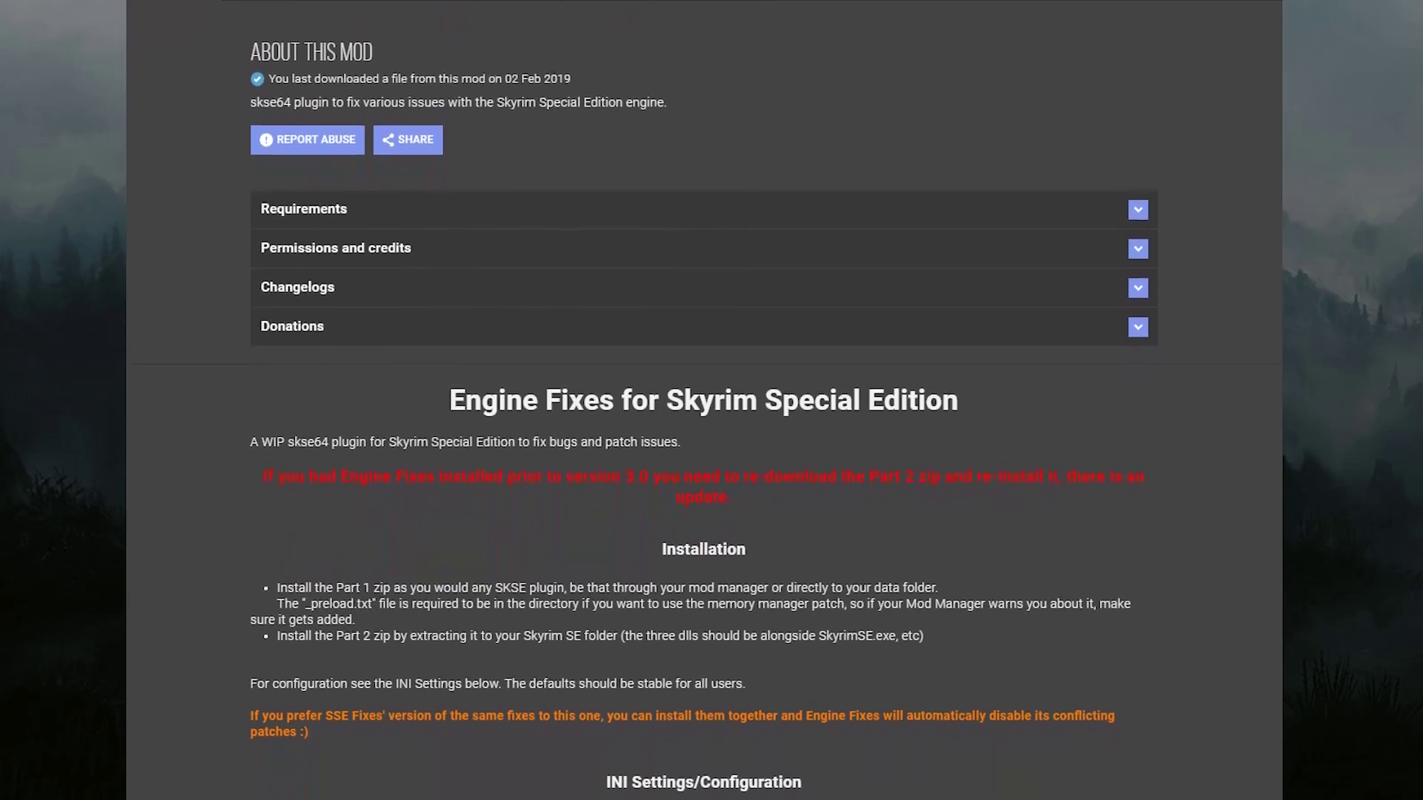
- Manually download Engine Fixes Part 2 from Nexus Mods and copy d3dx9_42.dll, tbb.dll and tbbmalloc.dll from its archive into the Skyrim Special Edition folder
{"action": "scroll", "coordinate": [704, 408], "scroll_direction": "down", "scroll_amount": 2}
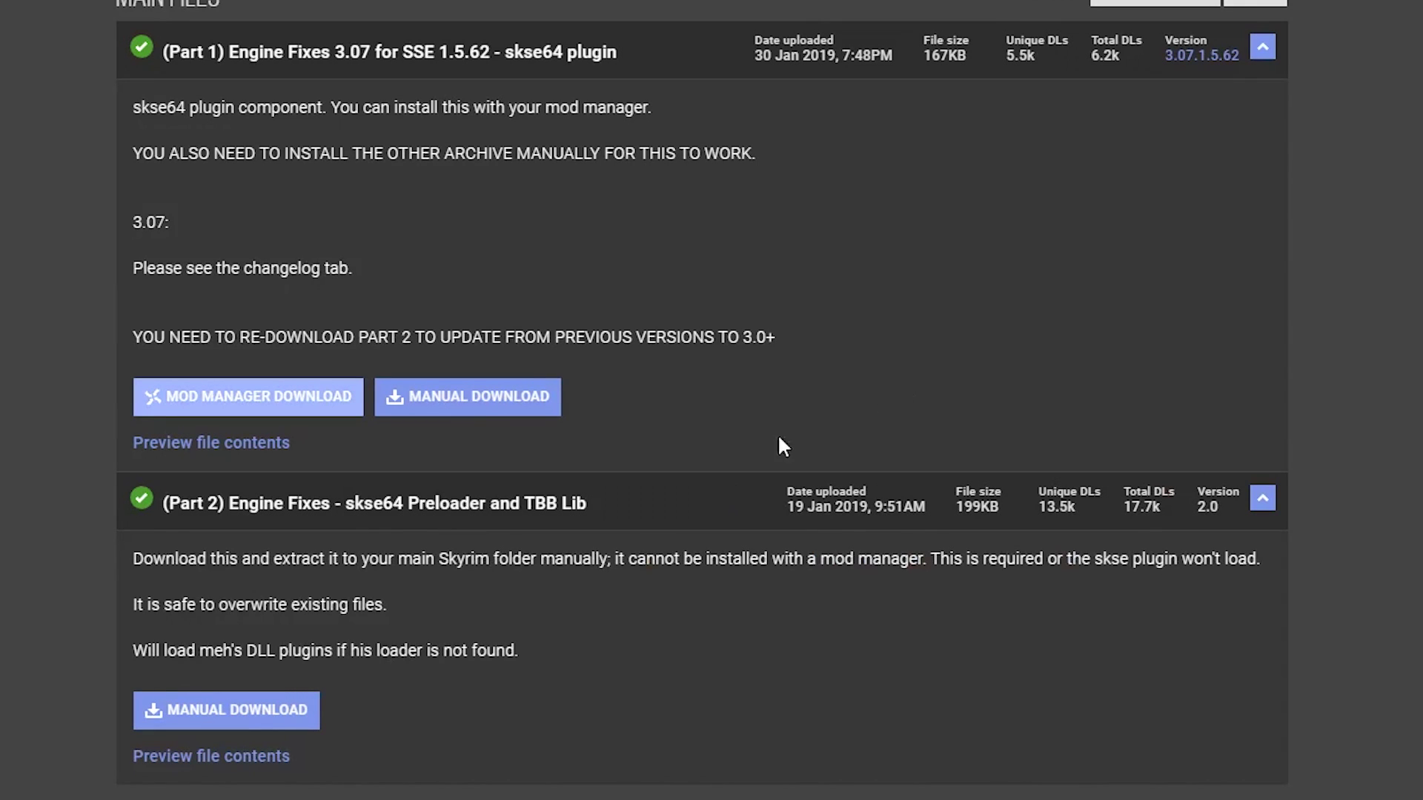
{"action": "left_click", "coordinate": [236, 731]}
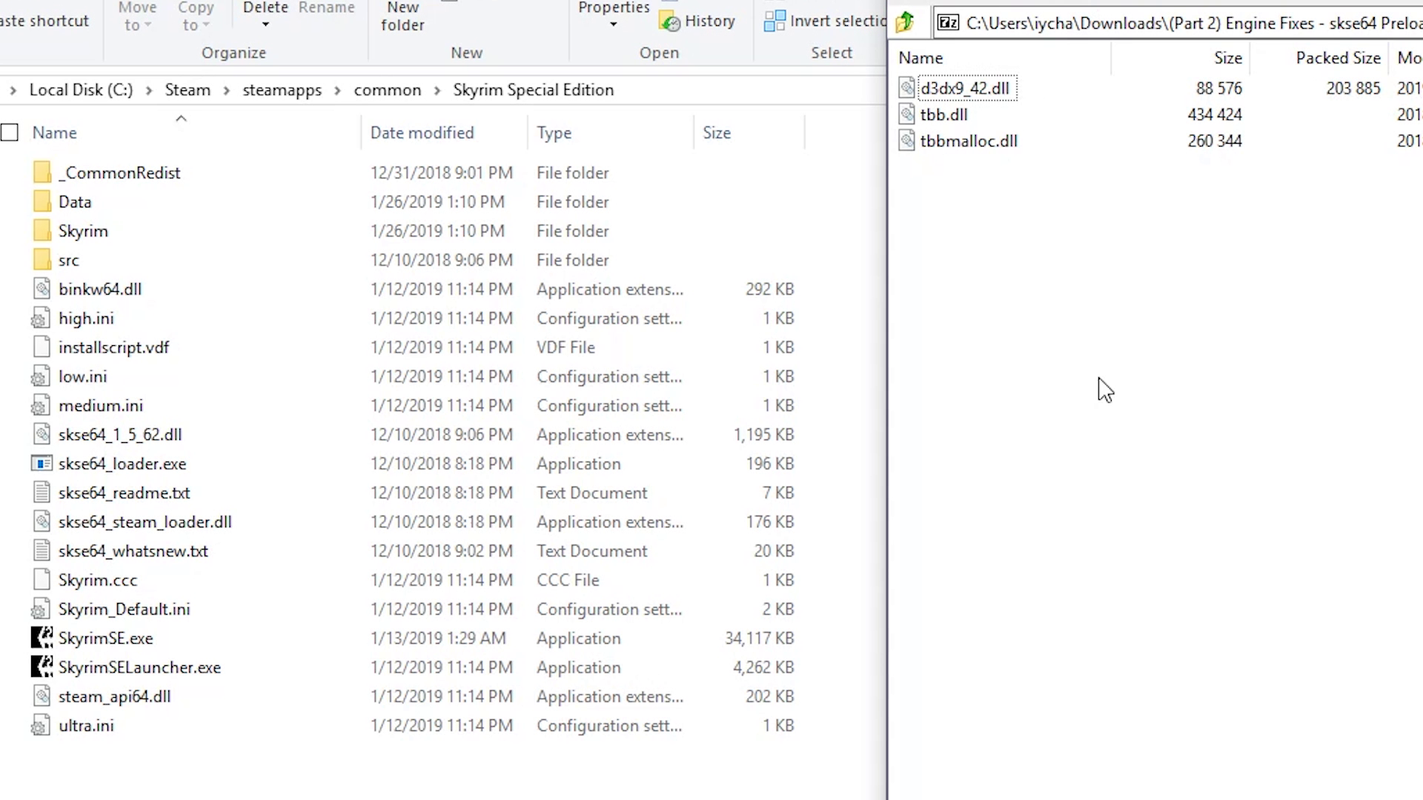
{"action": "left_click_drag", "start_coordinate": [1006, 215], "coordinate": [952, 86]}
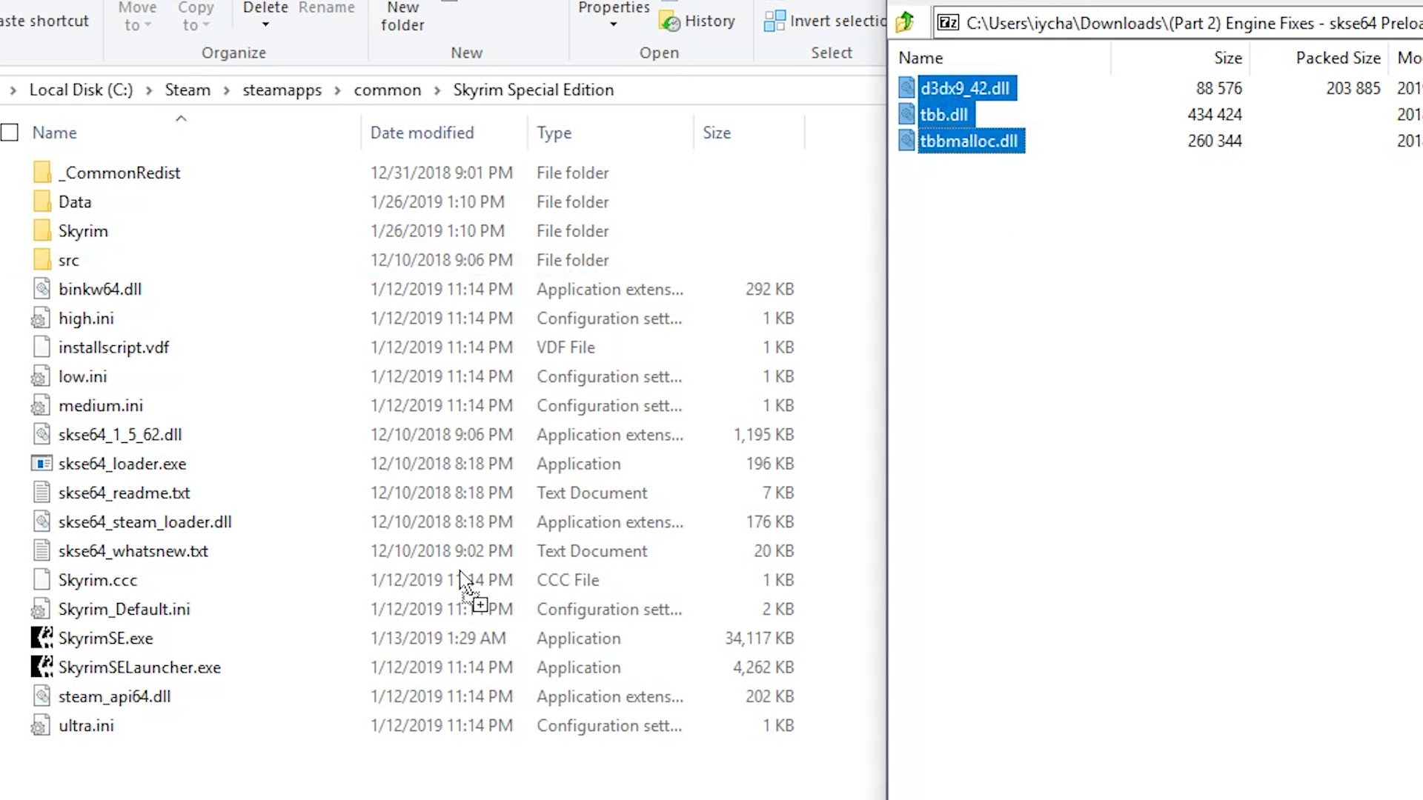